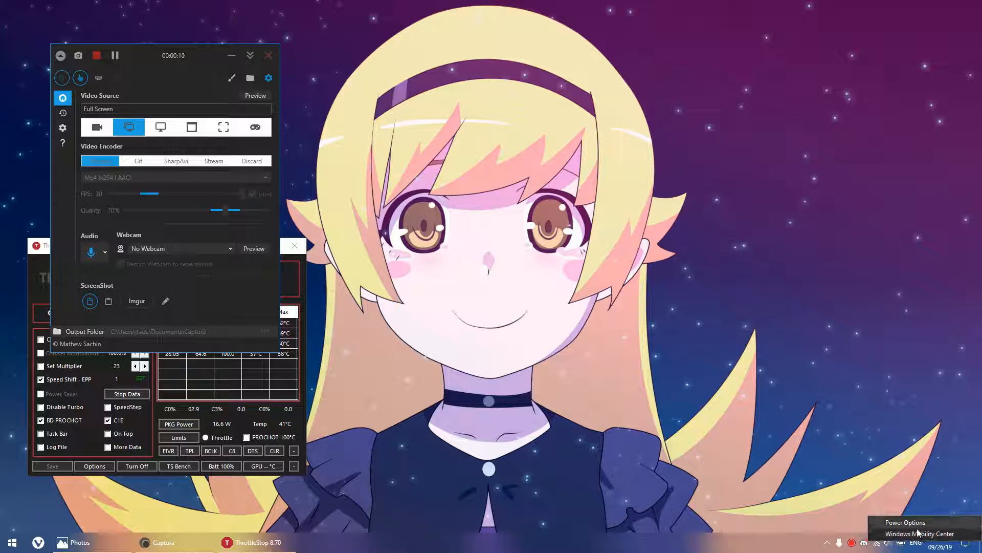
Open Windows Mobility Center and set the battery status power plan to High performance.
click(210, 421)
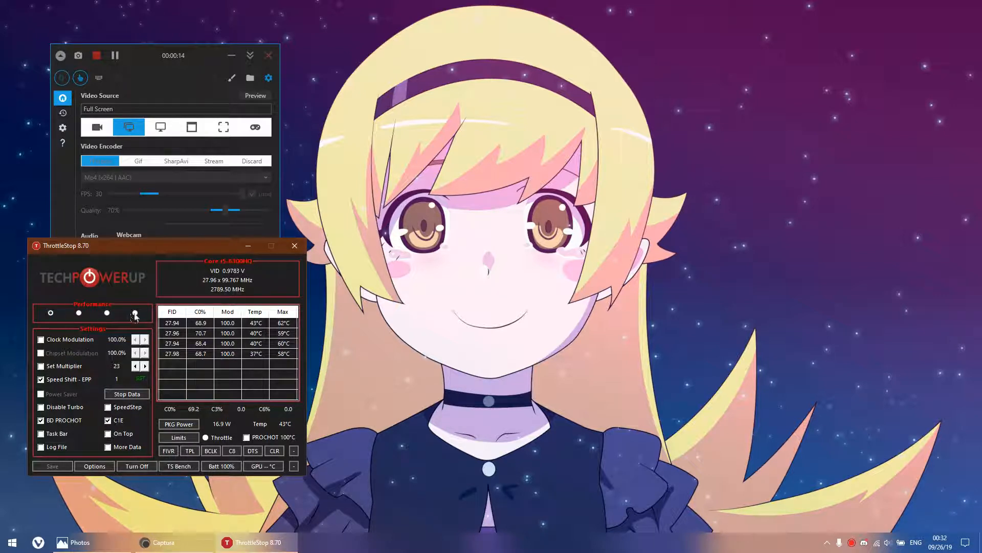
right_click(901, 542)
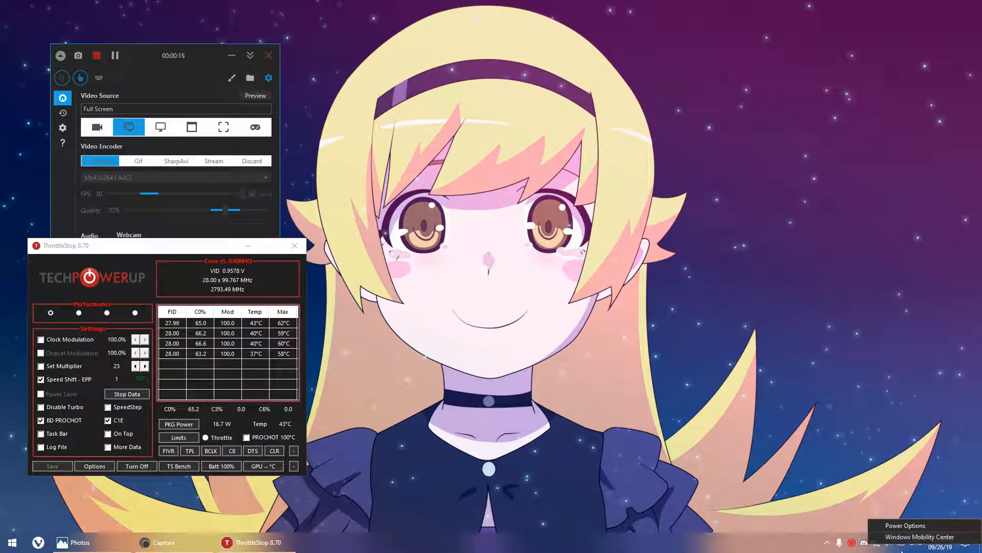
click(915, 546)
click(821, 517)
right_click(900, 543)
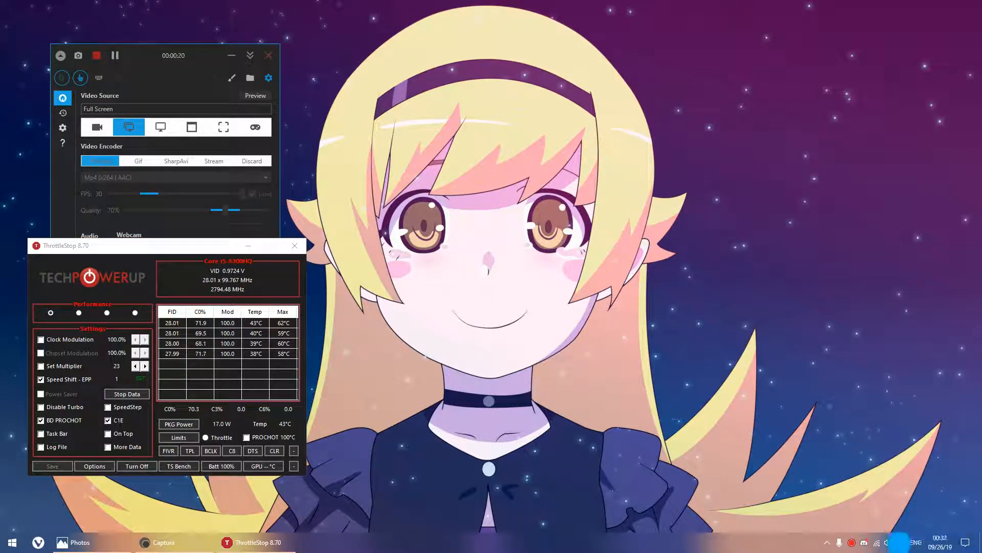
click(904, 539)
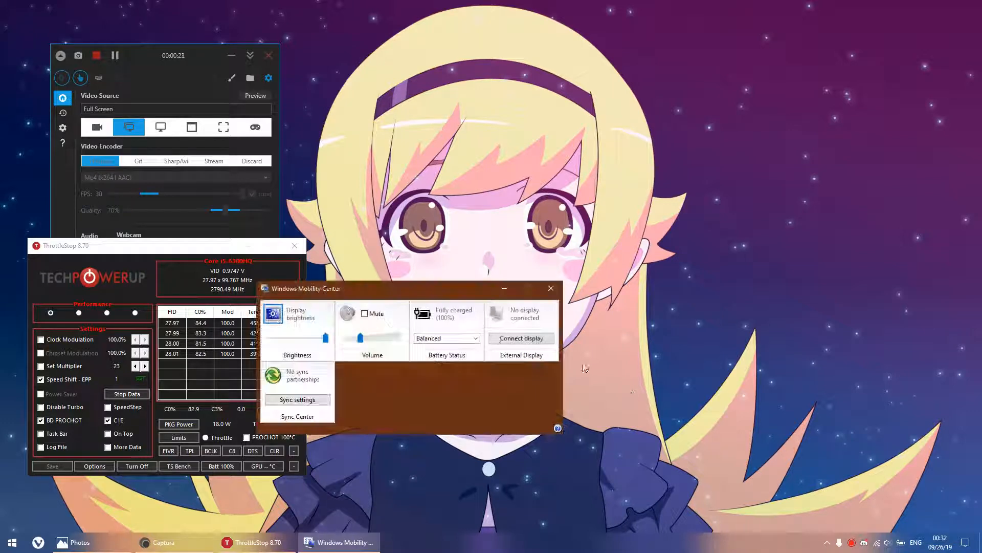
click(445, 340)
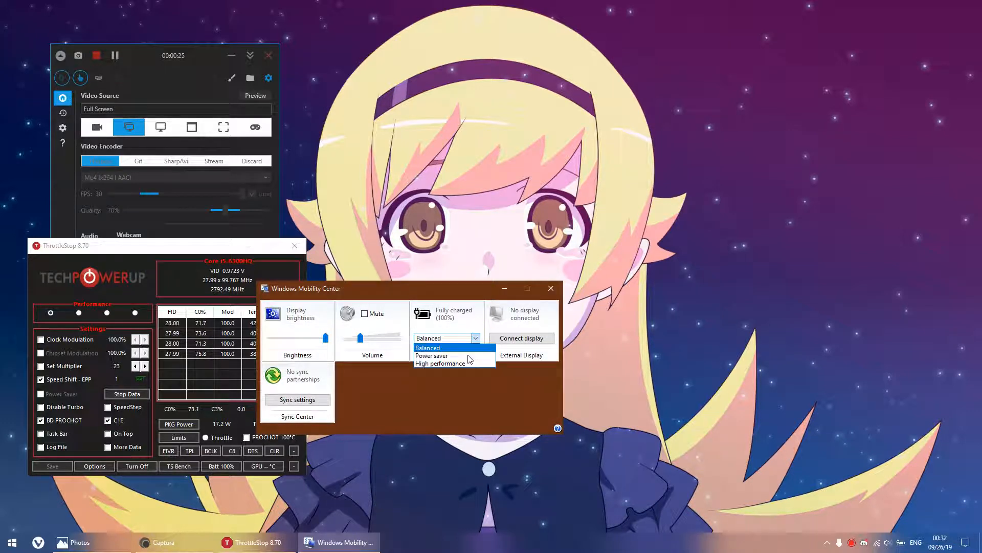
click(438, 364)
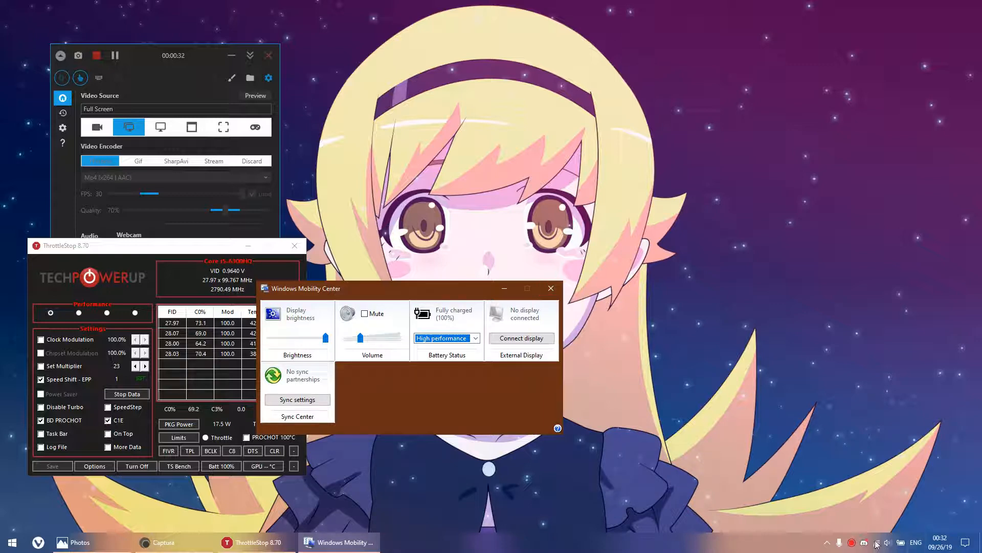
Open the Windows Power Options, minimize that window and close Windows Mobility Center.
right_click(900, 542)
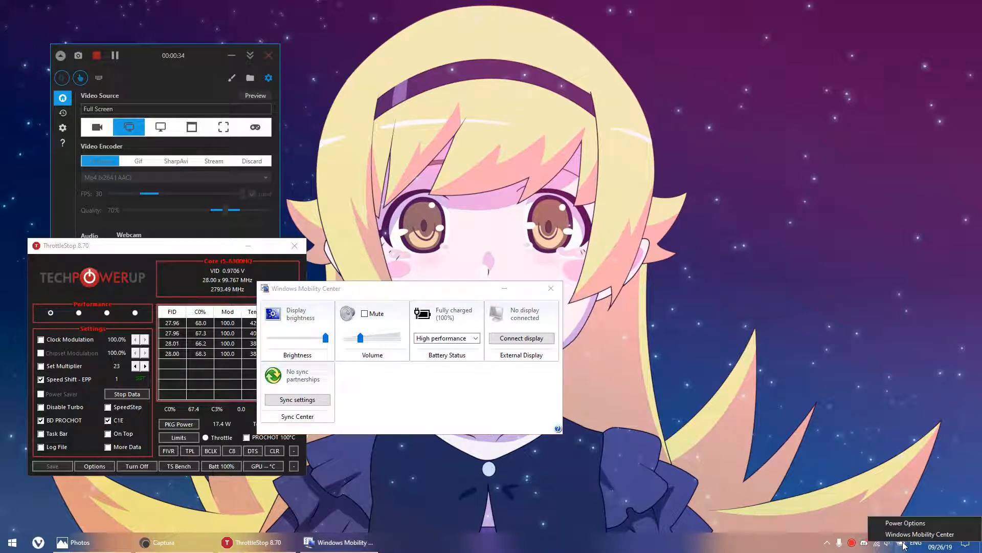
click(926, 522)
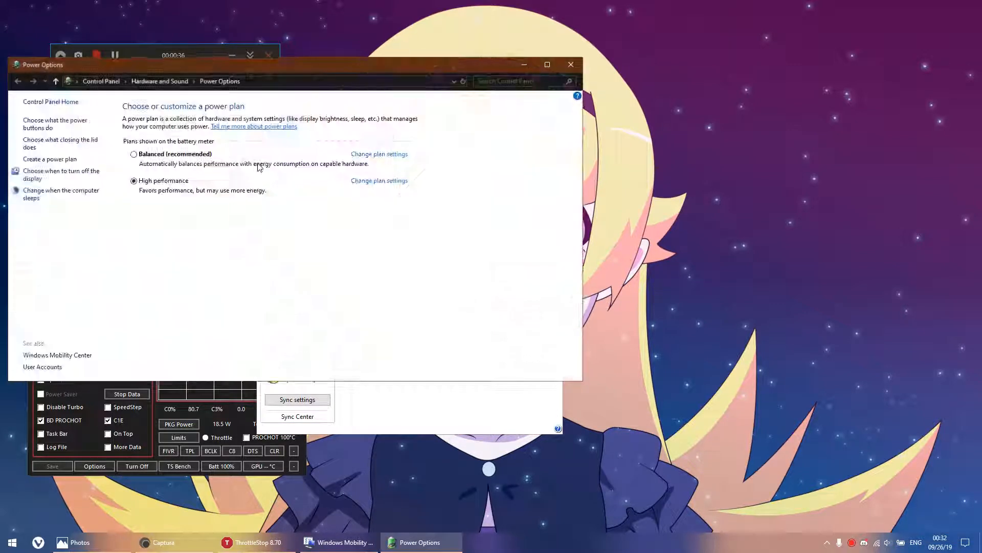
click(436, 407)
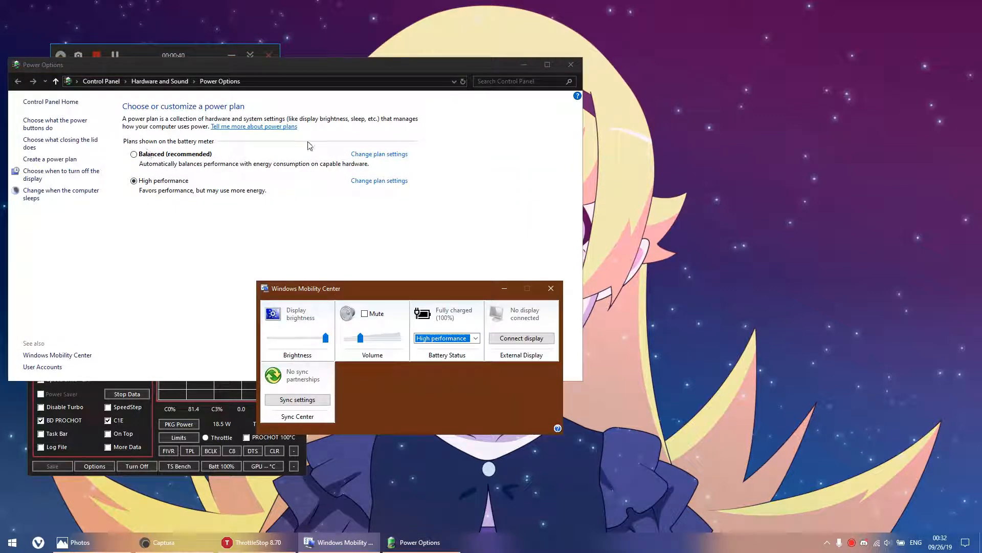
click(522, 65)
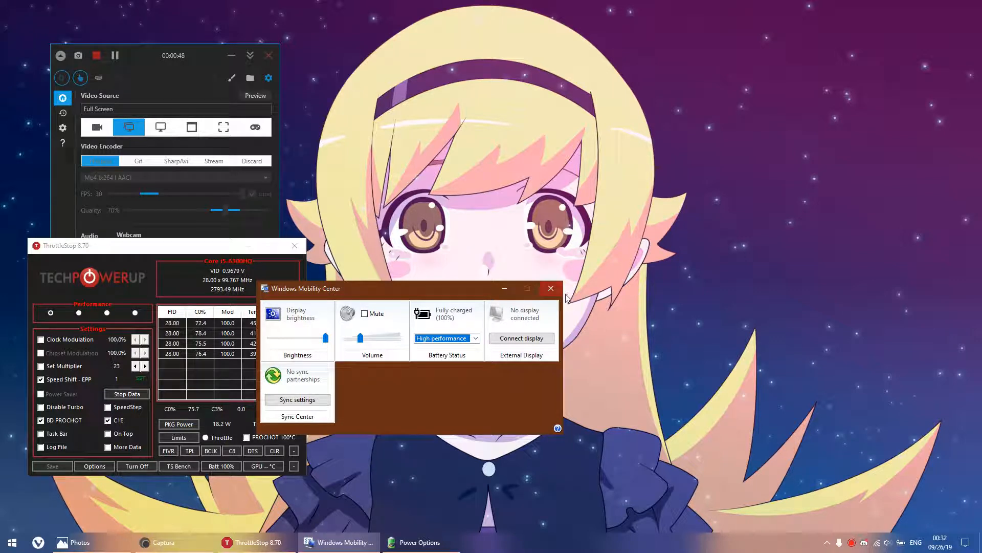
click(551, 288)
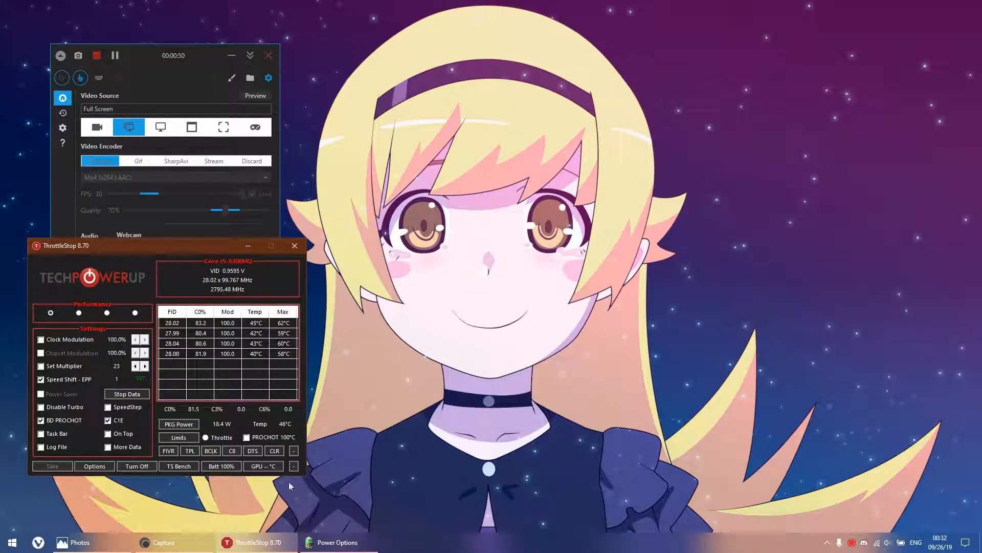
Switch to Photos to read the notes on Windows power profiles and Speed Shift EPP, and close the image.
click(79, 541)
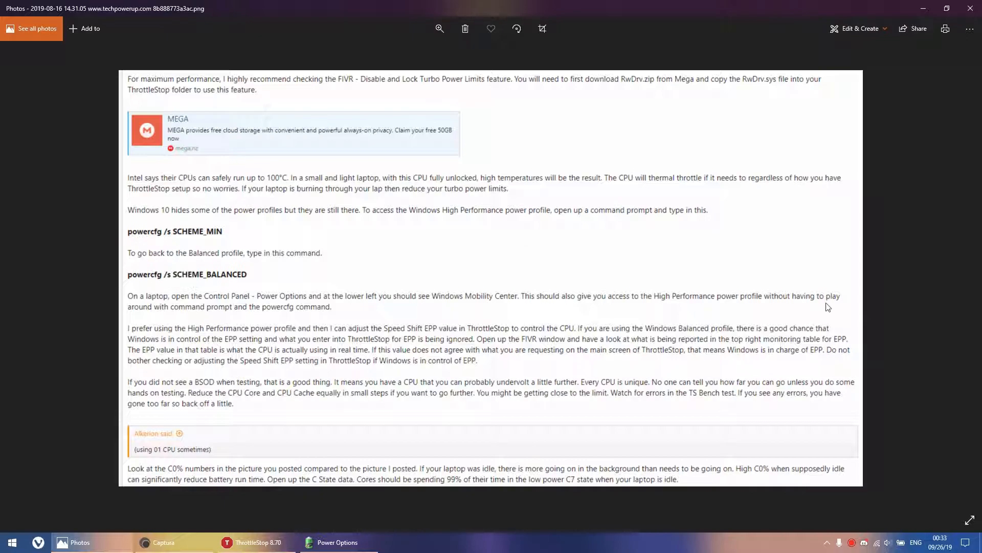
click(970, 9)
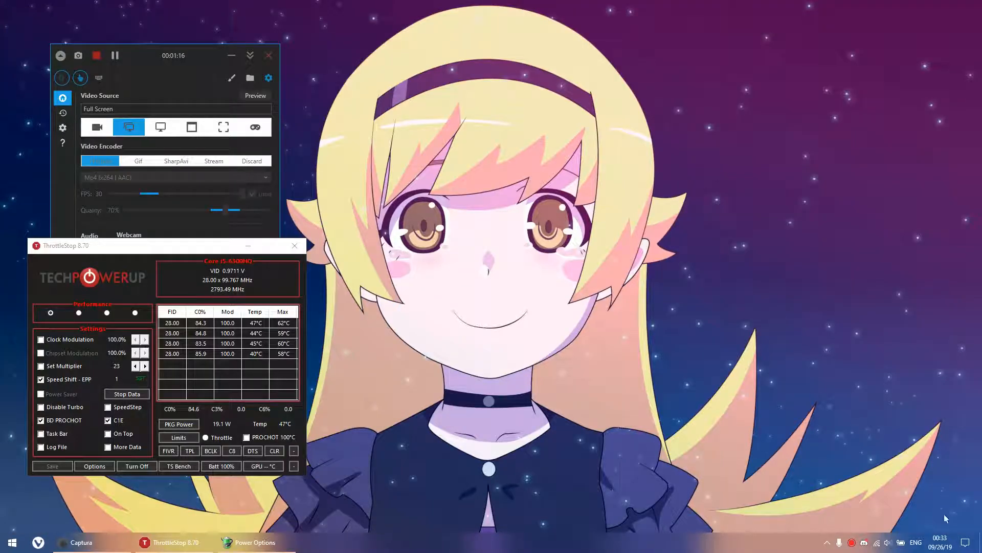
Restore the Power Options window, move it clear of the screen corner and open the High performance plan's settings.
click(274, 546)
drag(262, 66, 492, 168)
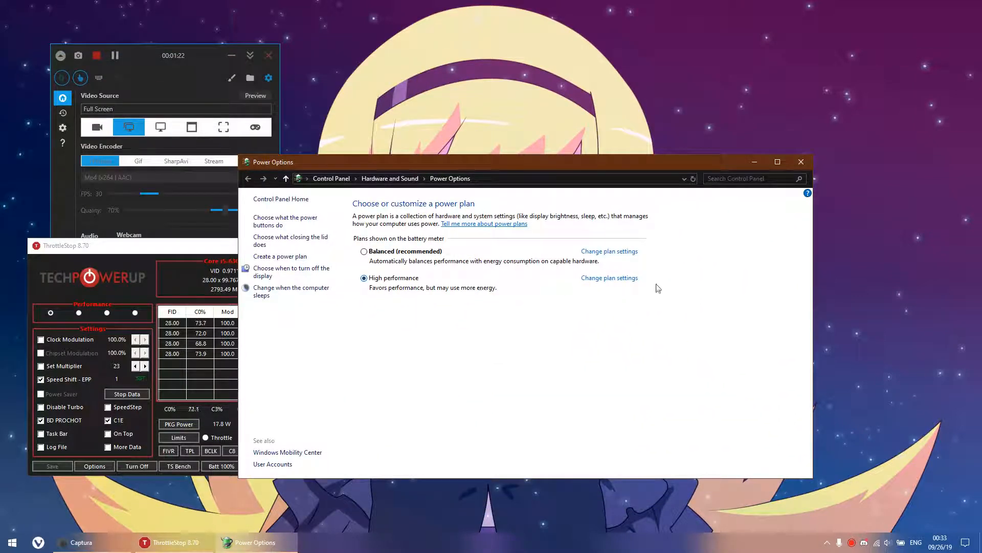
click(616, 278)
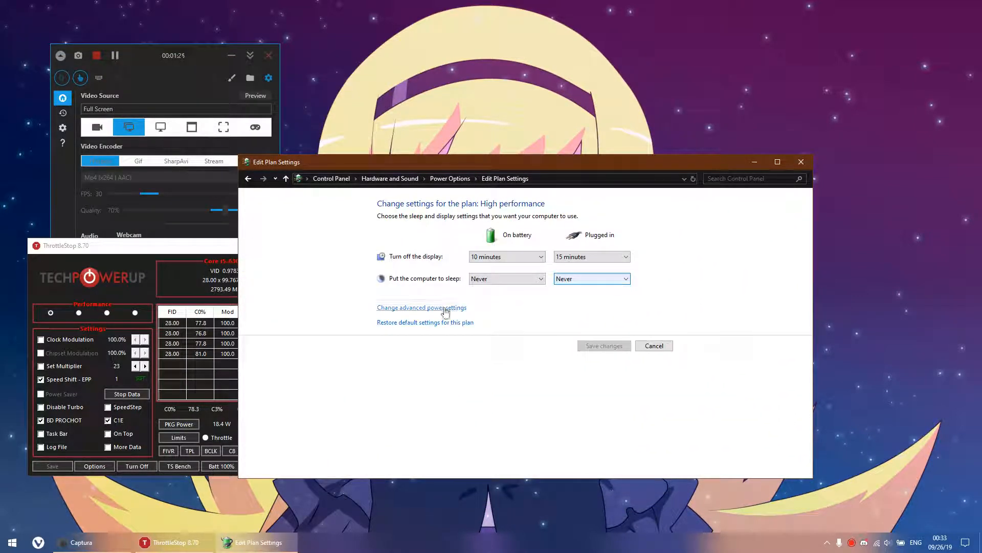
Check the display-off and plugged-in sleep timeout choices, and set the computer to sleep after 30 minutes on battery.
click(491, 257)
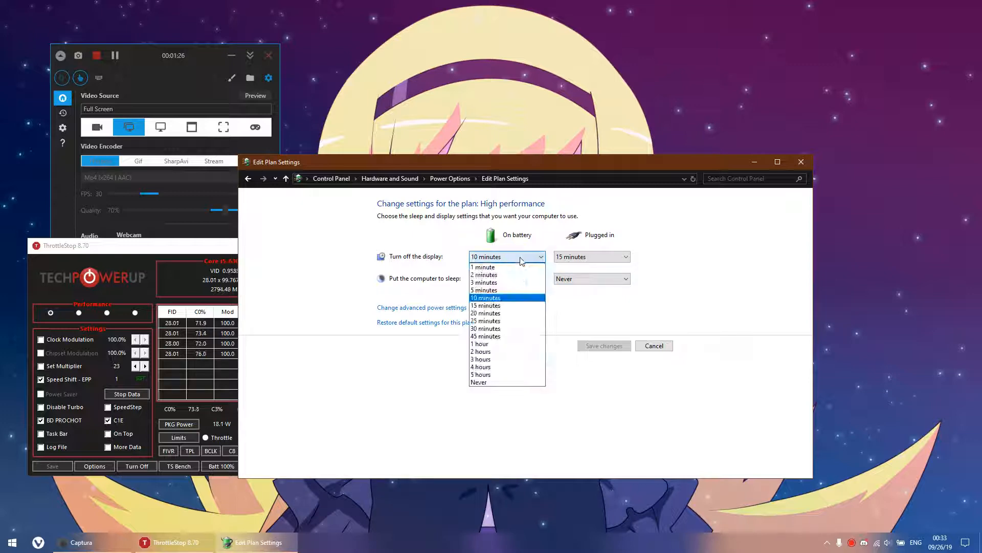
click(621, 295)
click(592, 257)
click(692, 289)
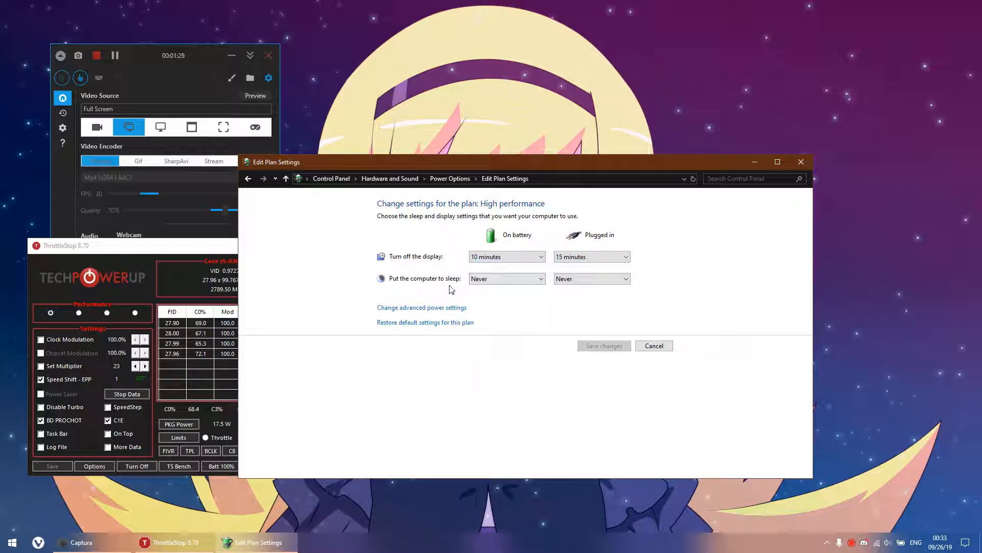
click(566, 278)
click(701, 305)
click(492, 279)
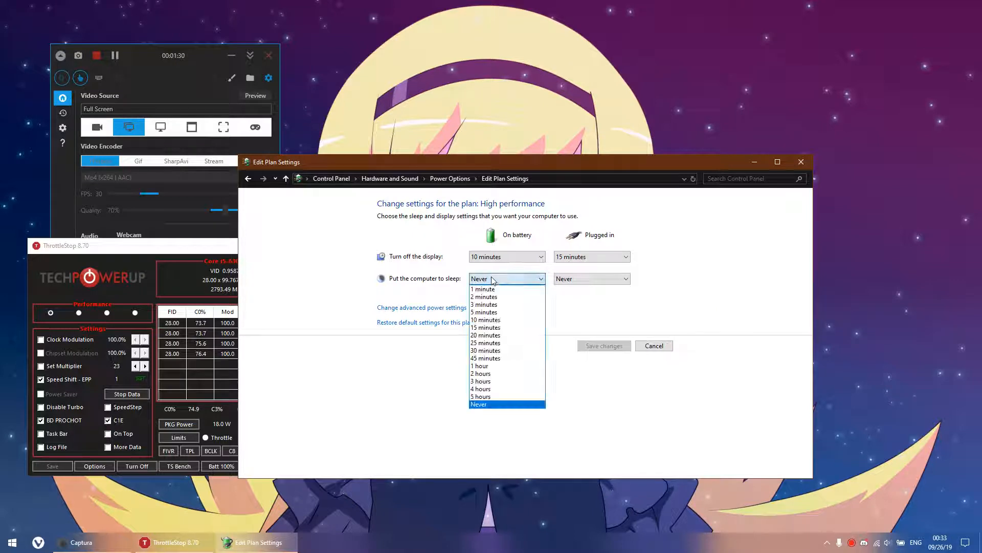
click(494, 351)
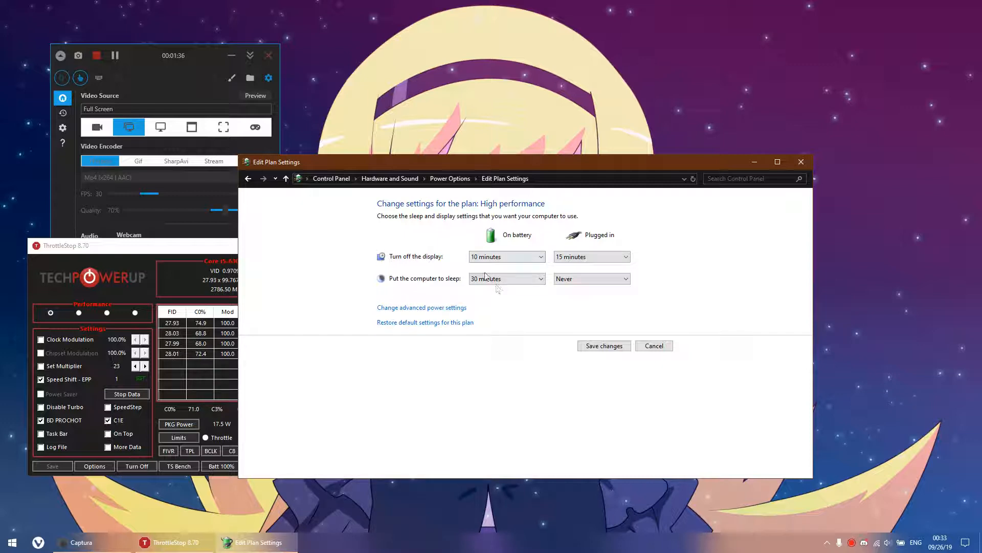
Open the plan's advanced power settings, reposition the dialog and collapse the Hard disk category.
click(413, 308)
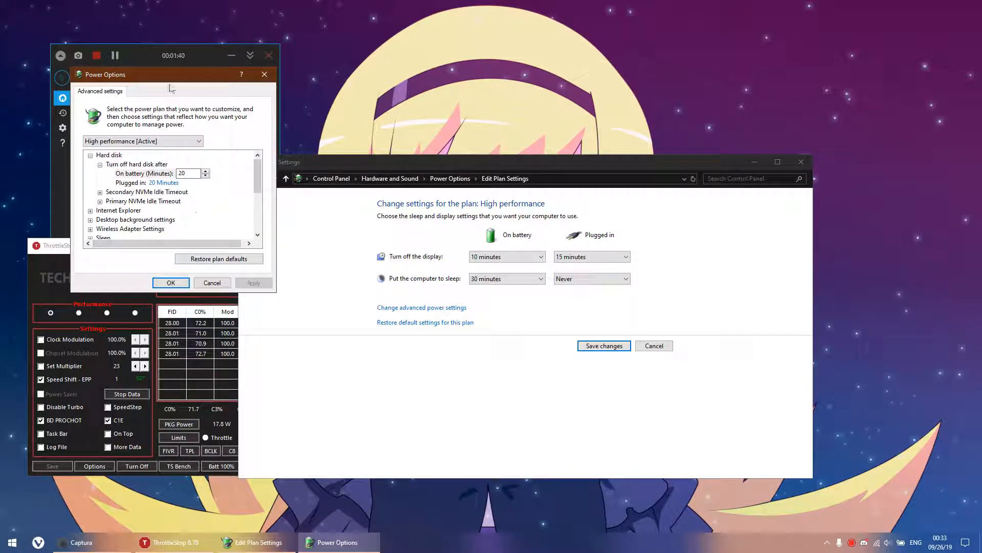
drag(156, 75, 246, 168)
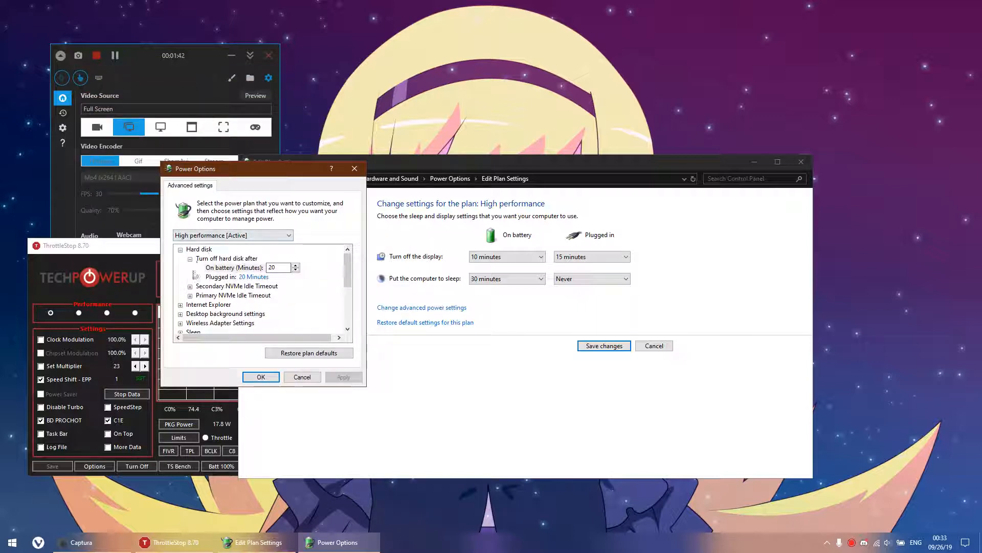
click(190, 259)
click(180, 250)
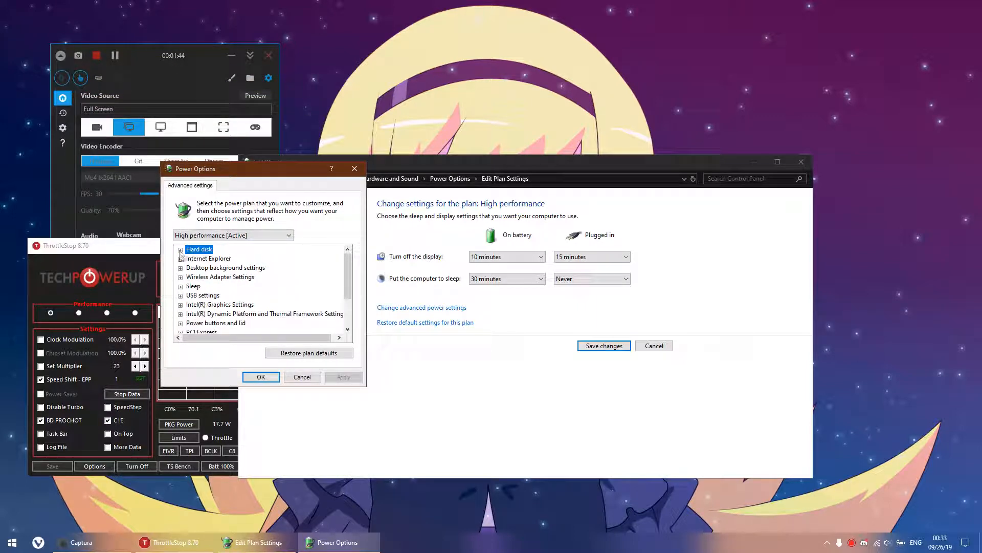
Set Internet Explorer's JavaScript Timer Frequency on battery to Maximum Power Savings.
click(180, 259)
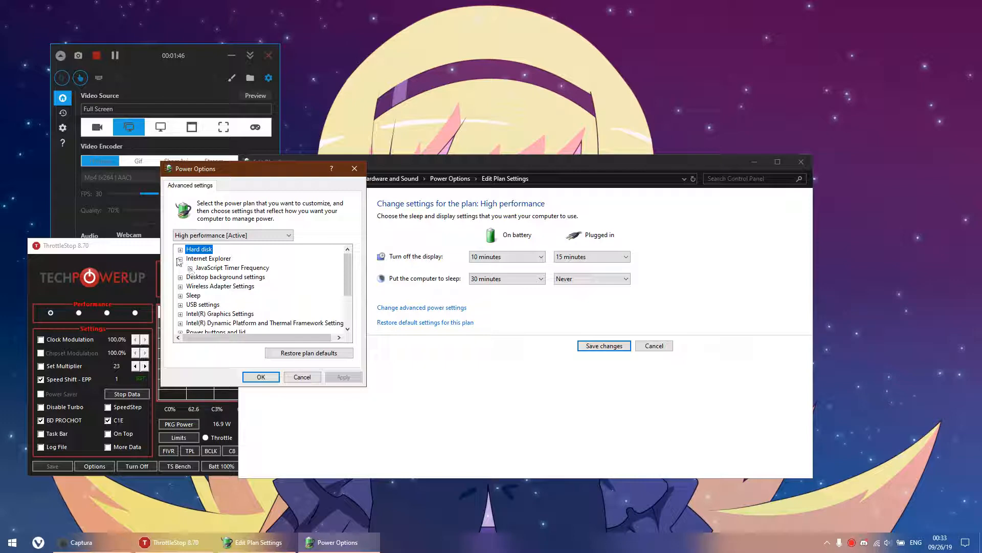
click(190, 268)
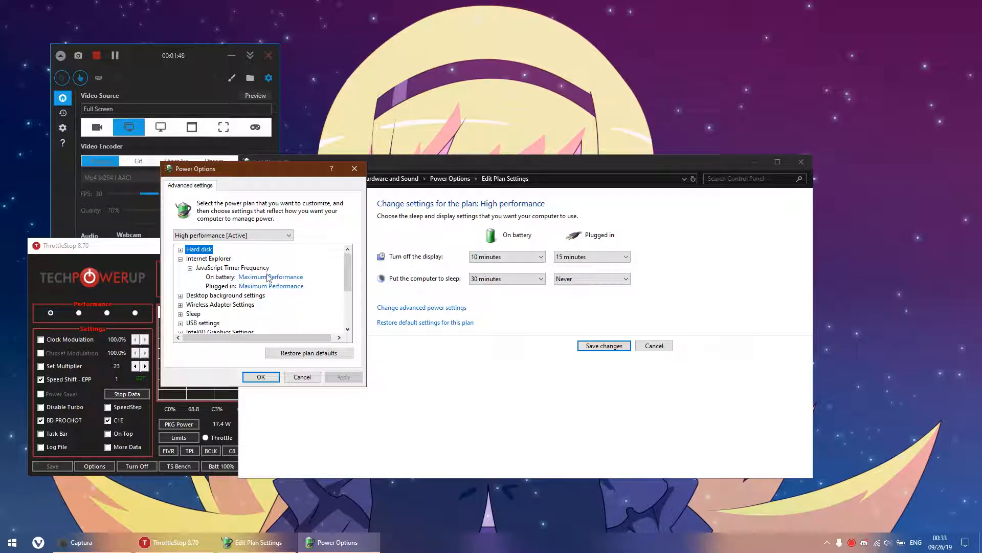
click(285, 276)
click(285, 277)
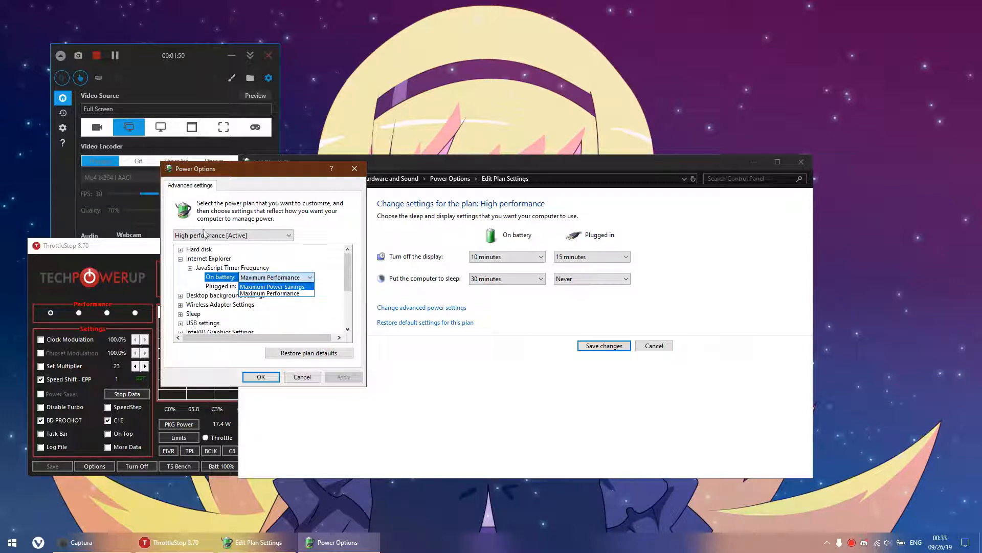
click(266, 286)
Set the desktop background slide show on battery to Paused.
click(181, 296)
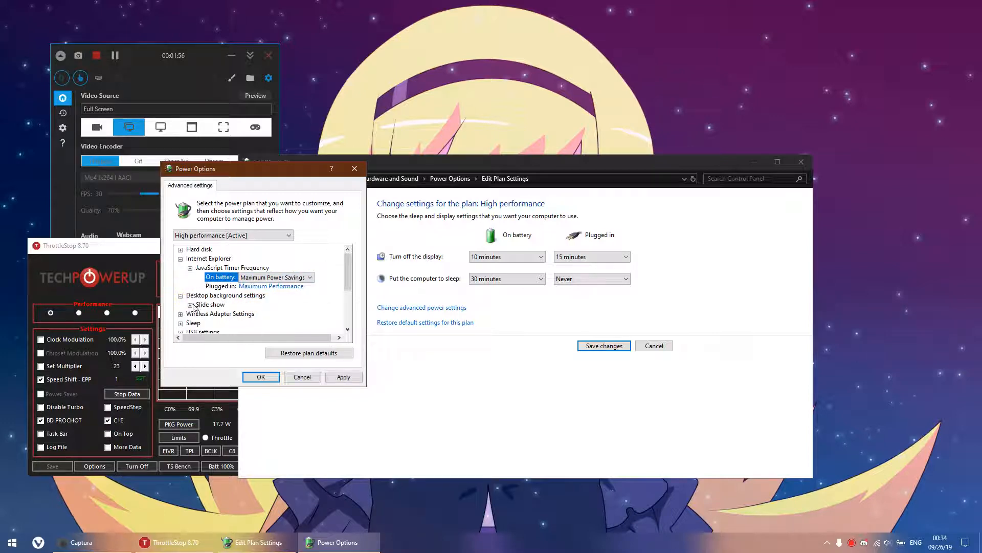
click(191, 306)
scroll(250, 284, down, 3)
scroll(250, 282, up, 2)
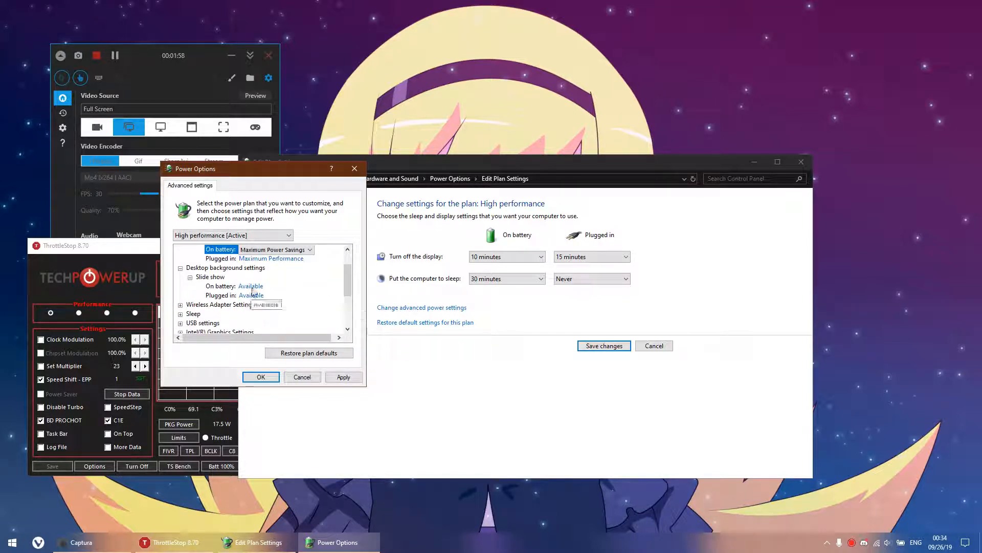
click(261, 287)
Set the wireless adapter's Power Saving Mode on battery to Maximum Power Saving.
click(181, 305)
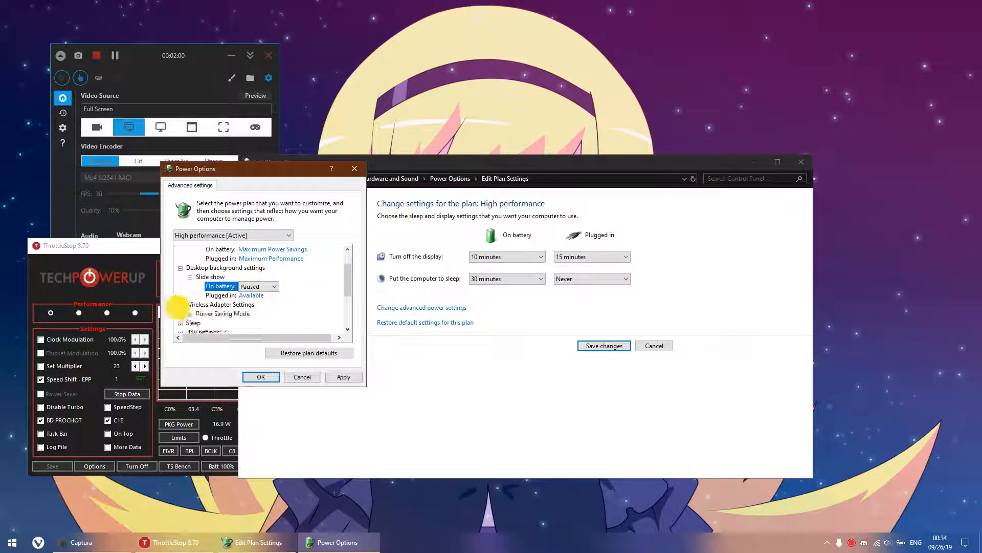
click(190, 313)
scroll(196, 277, down, 1)
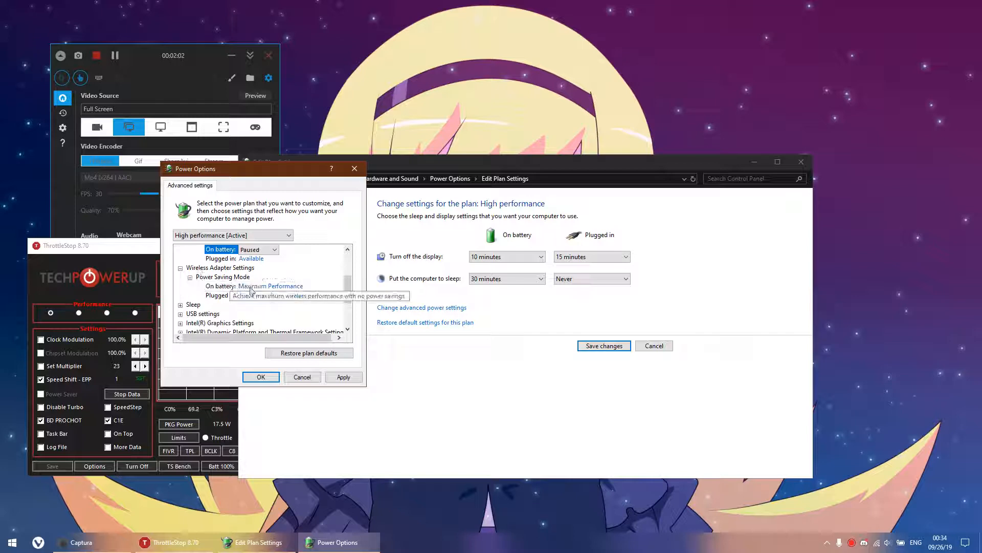
click(277, 287)
click(278, 286)
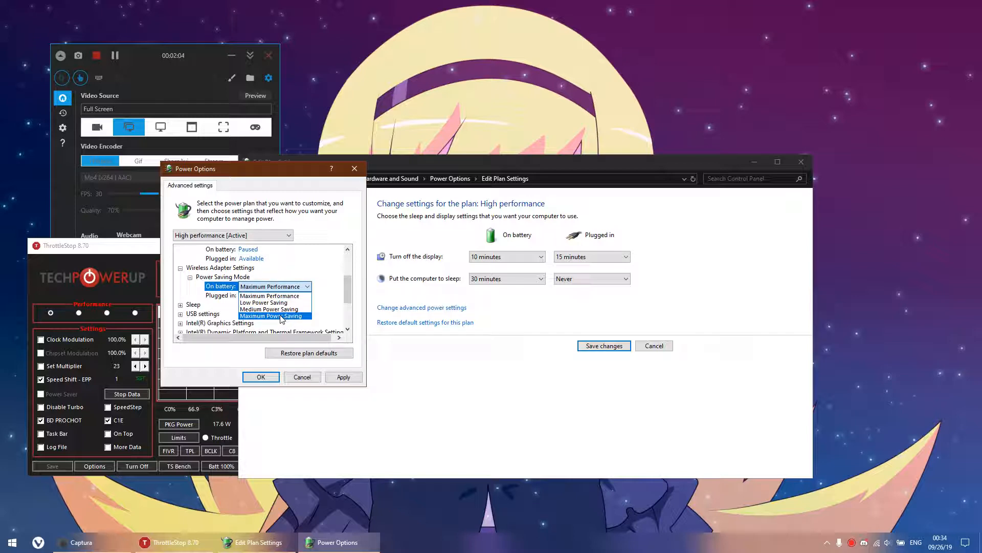
Expand the Sleep category's Sleep after setting and open its plugged-in value for editing.
click(180, 305)
click(190, 295)
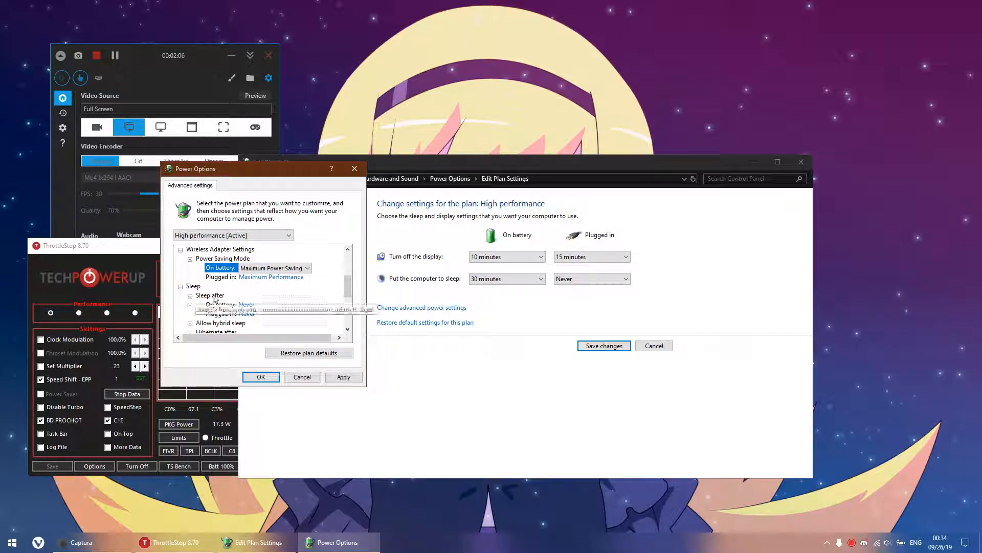
scroll(215, 296, down, 1)
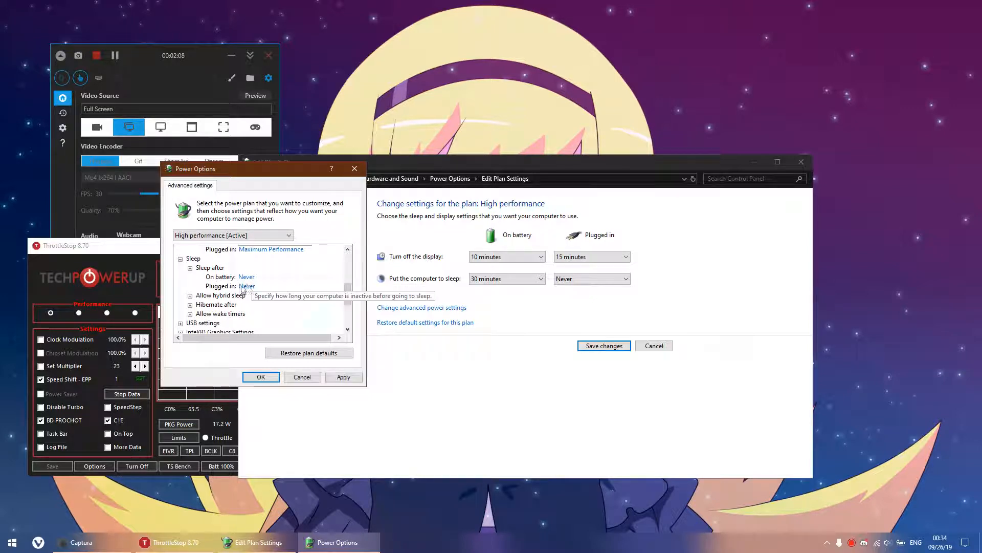
click(245, 285)
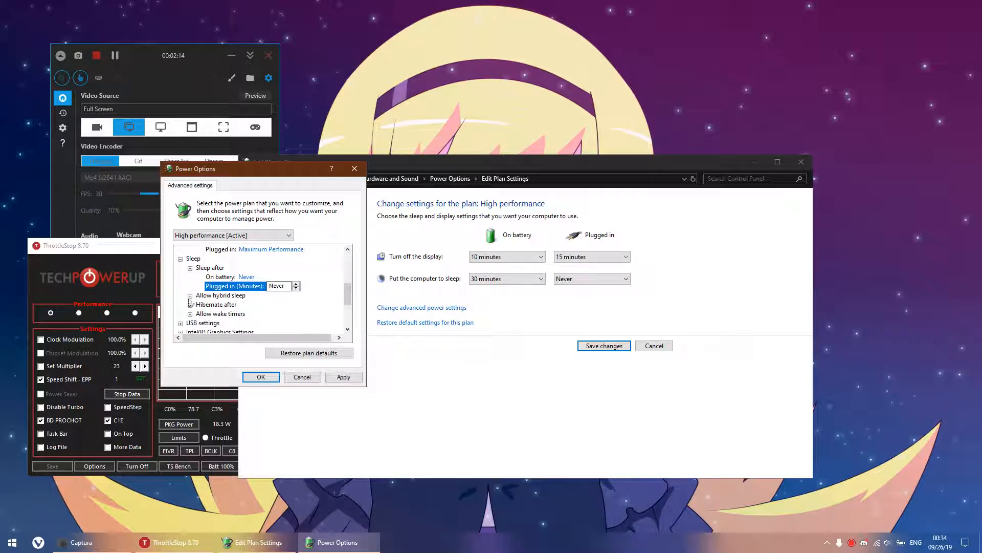
Expand the USB settings category and the Hibernate after and Allow wake timers settings to examine their values.
click(180, 323)
scroll(188, 312, down, 2)
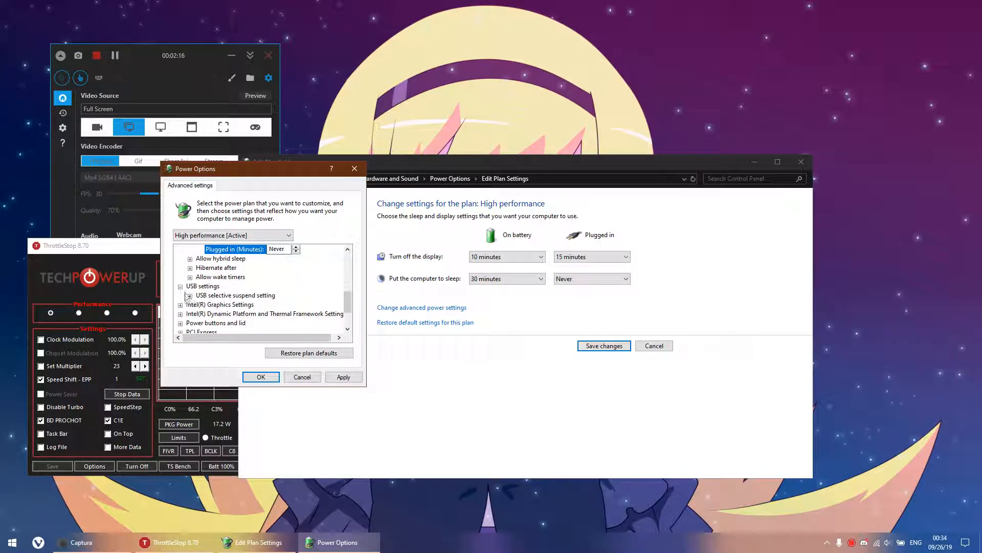
click(190, 268)
click(190, 295)
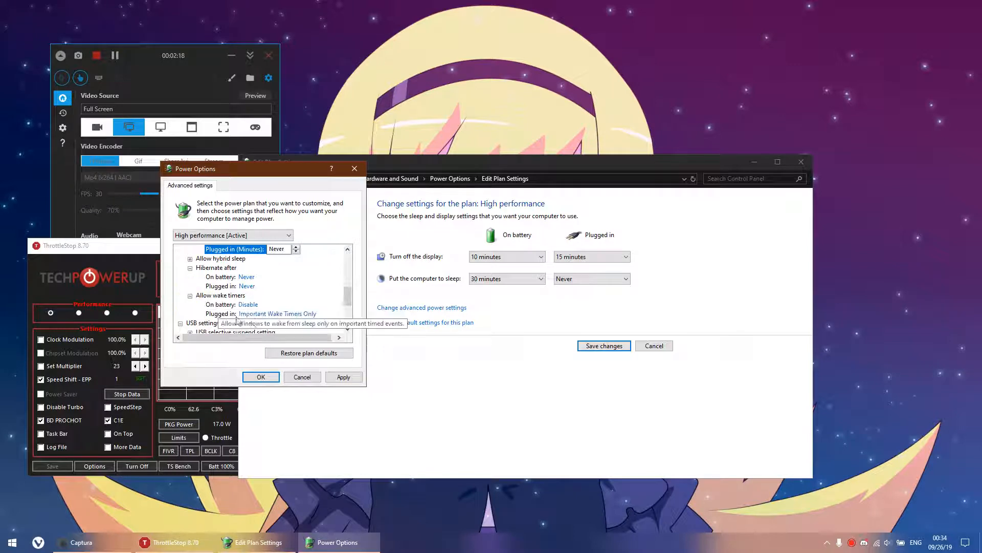
Expand the USB selective suspend setting and examine its on-battery options.
scroll(307, 317, down, 1)
scroll(308, 317, up, 2)
scroll(236, 302, down, 3)
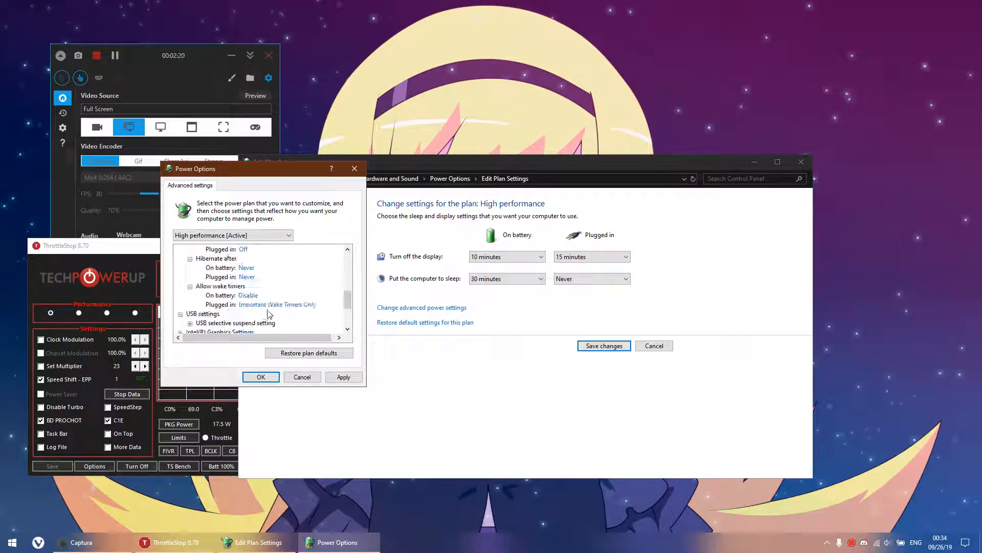
scroll(221, 301, down, 1)
click(191, 269)
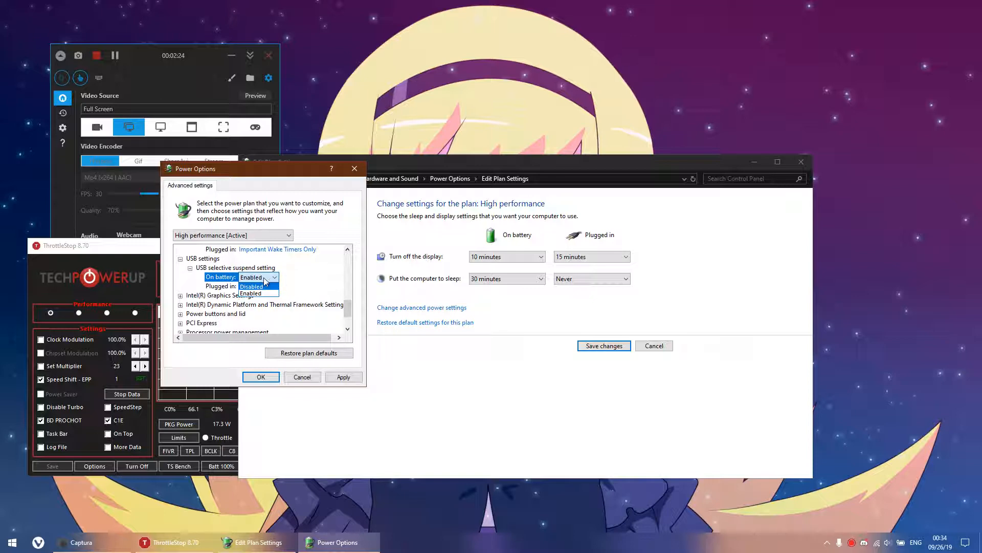
Set the Intel Graphics Power Plan on battery to Maximum Battery Life.
click(180, 295)
click(190, 304)
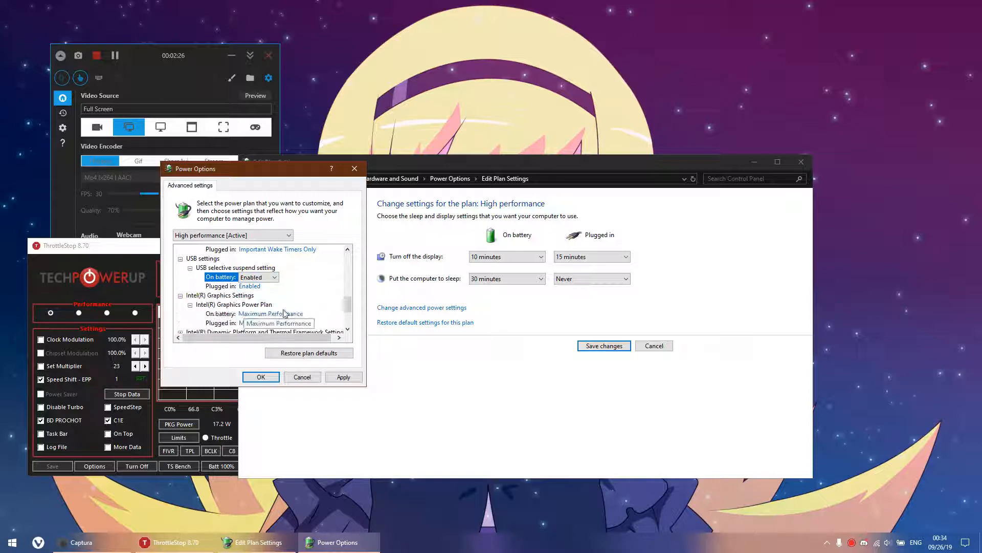
scroll(286, 307, down, 1)
click(293, 286)
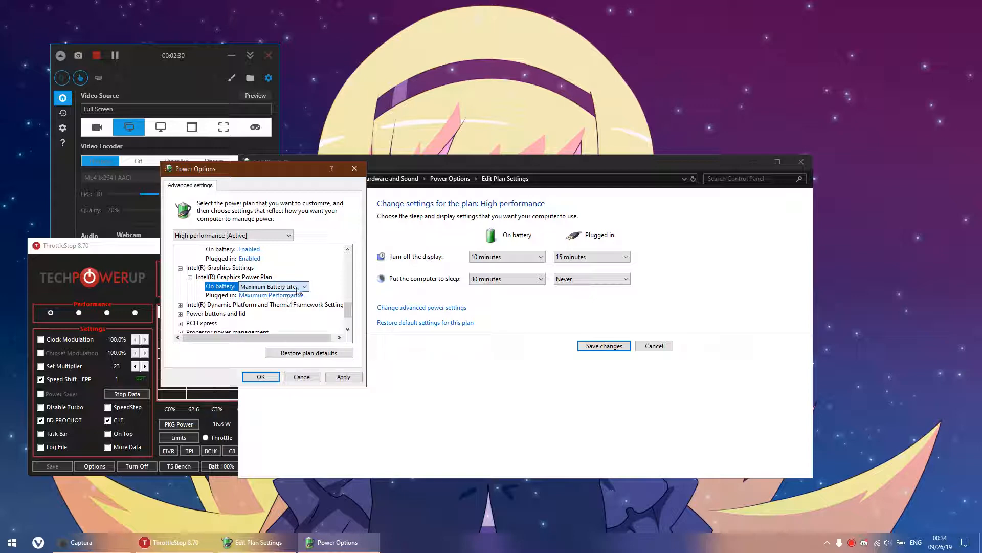
Set the Config TDP Level on battery to 35.0W @ 1.6GHz in the Intel Dynamic Platform and Thermal Framework settings.
click(180, 304)
click(190, 314)
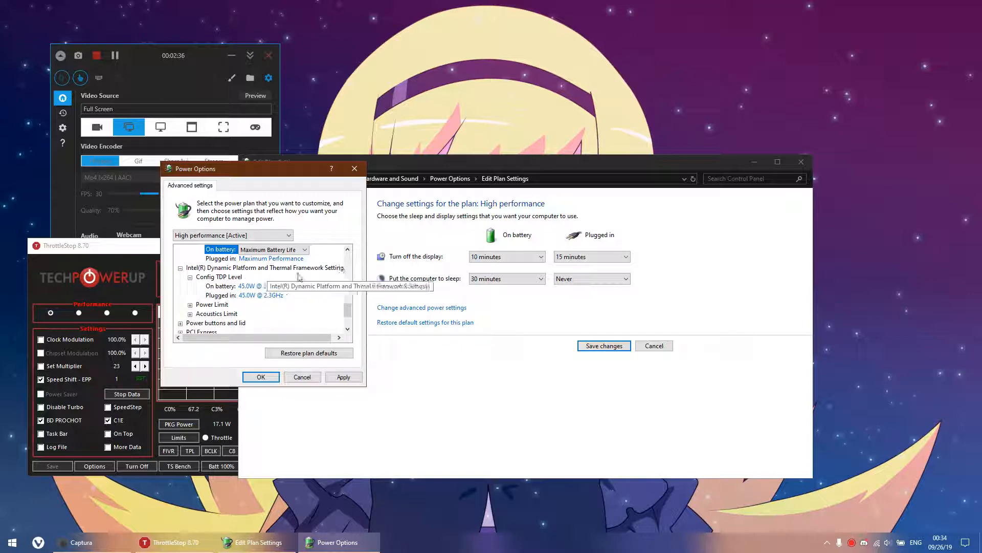
click(269, 290)
click(268, 287)
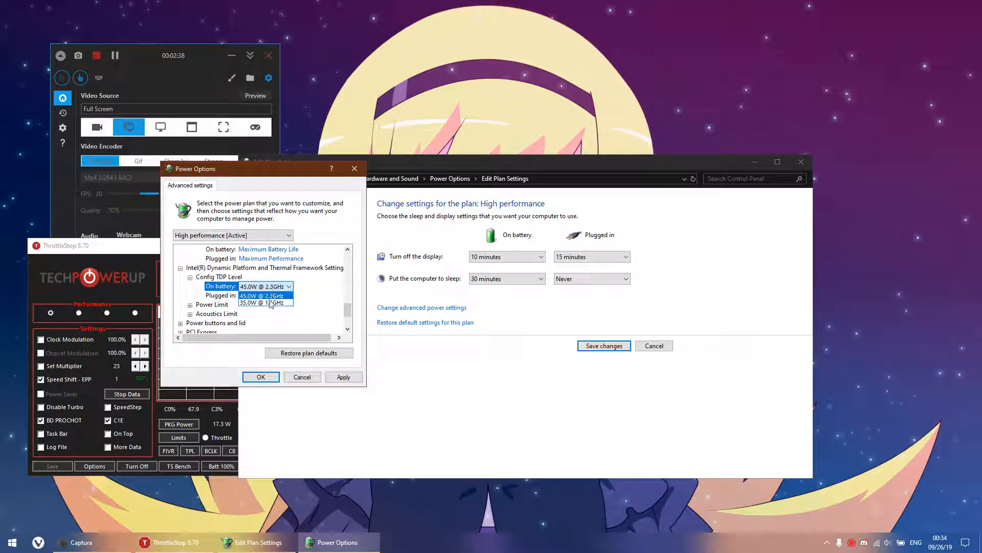
click(262, 304)
click(285, 286)
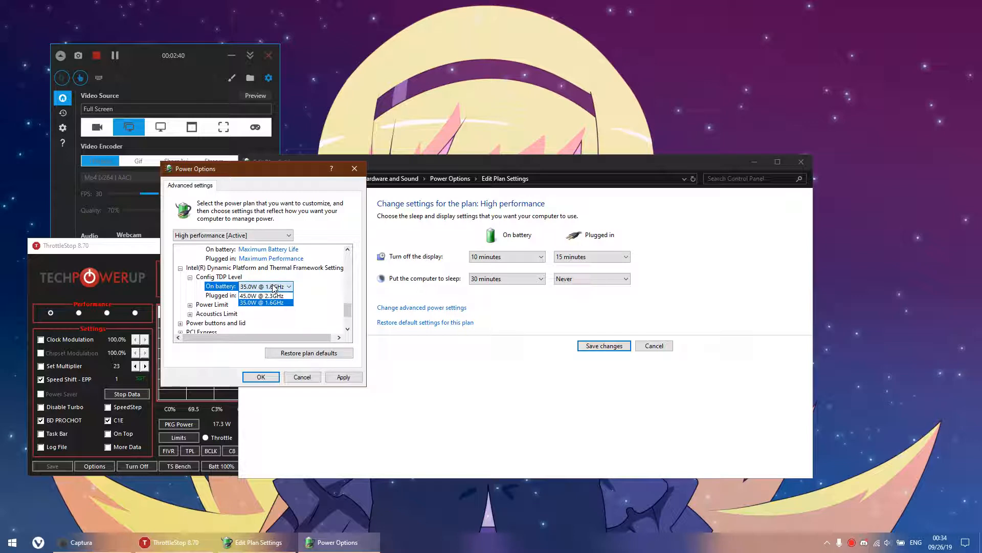
Set the Intel thermal framework's Power Limit on battery to level 1.
click(189, 304)
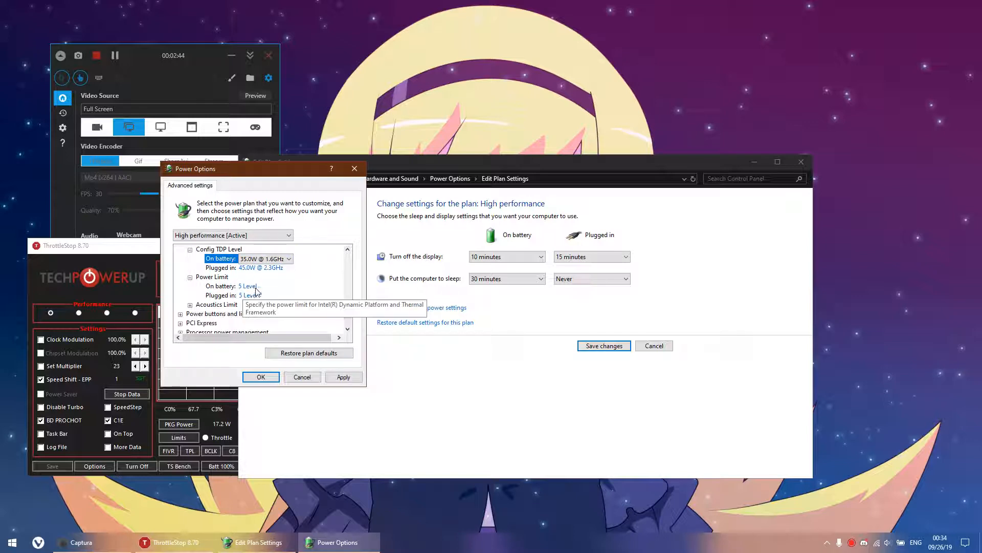
click(249, 286)
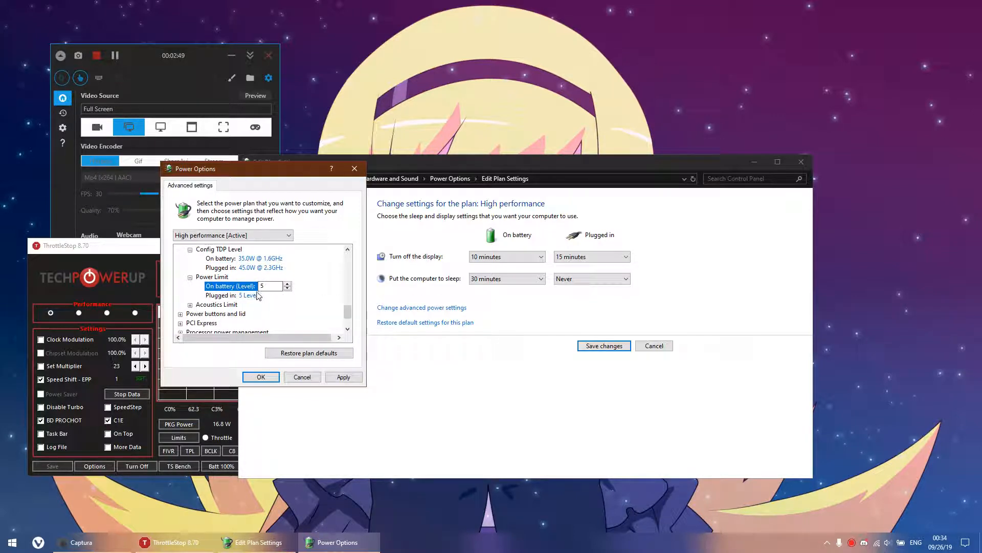
click(254, 295)
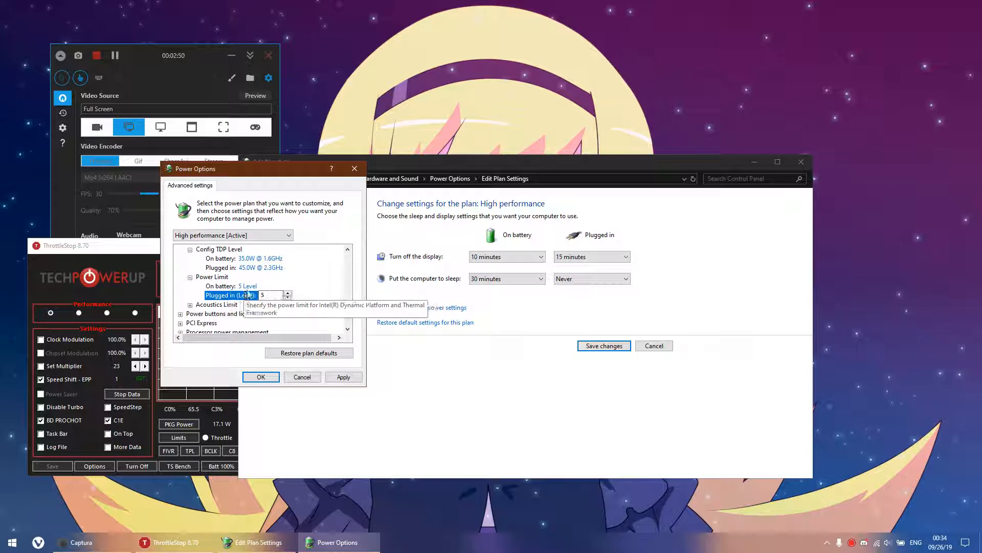
click(248, 286)
click(289, 288)
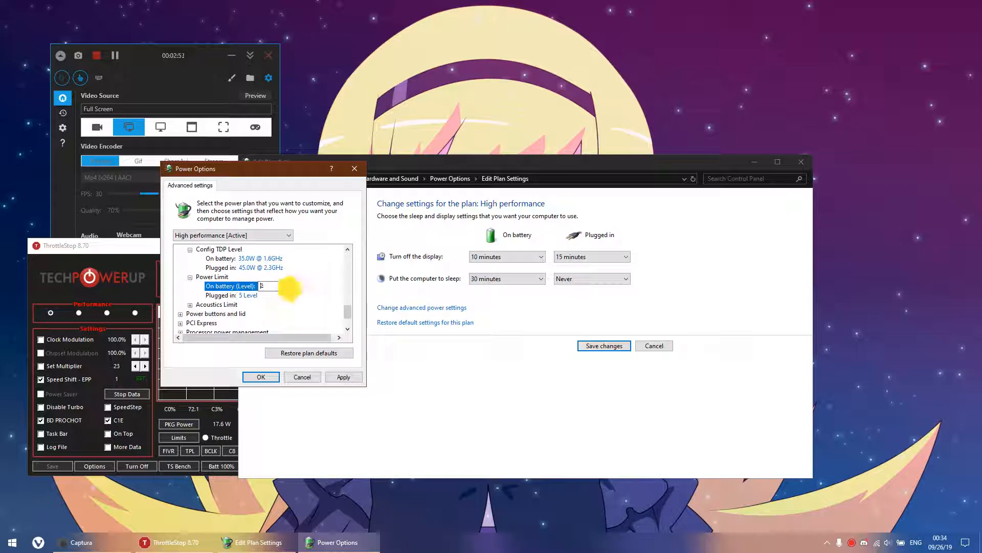
Set the Intel thermal framework's Acoustics Limit on battery to level 1.
click(189, 305)
scroll(270, 313, down, 1)
click(249, 287)
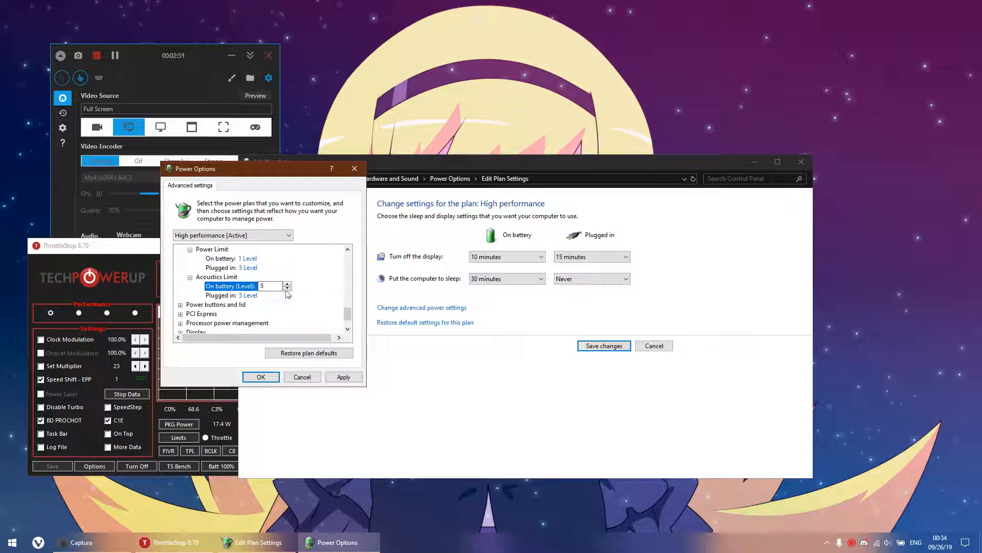
click(287, 288)
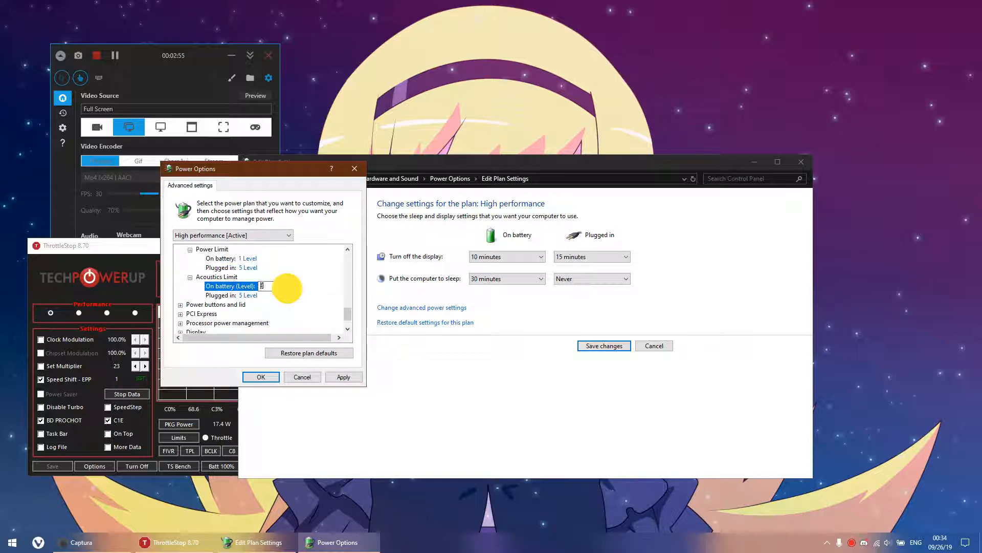
Expand the Lid close action under Power buttons and lid and examine its plugged-in options.
click(180, 305)
click(190, 313)
scroll(214, 301, down, 1)
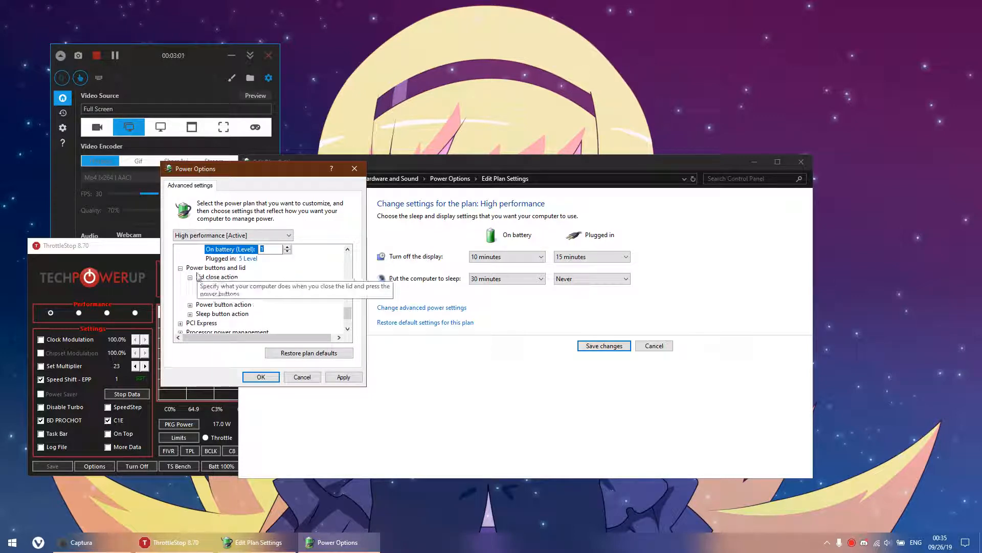
click(246, 296)
click(262, 298)
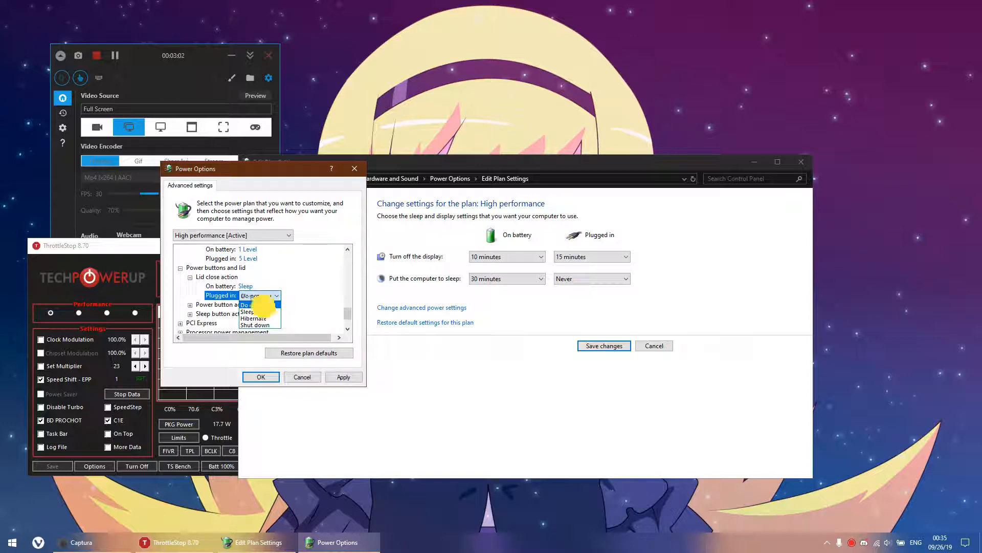
click(253, 286)
Set the Power button action to Turn off the display both on battery and plugged in.
scroll(230, 306, down, 1)
click(191, 278)
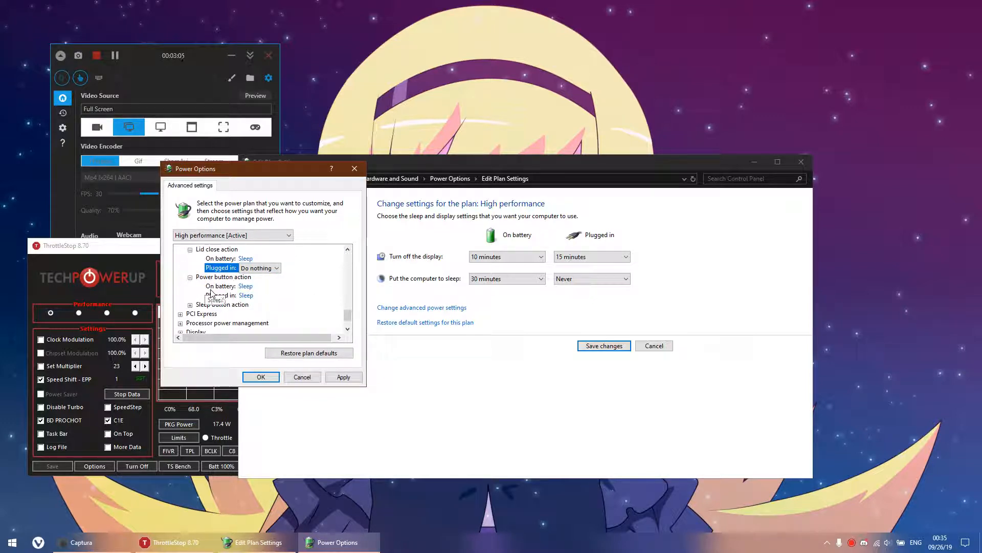
click(245, 285)
click(276, 285)
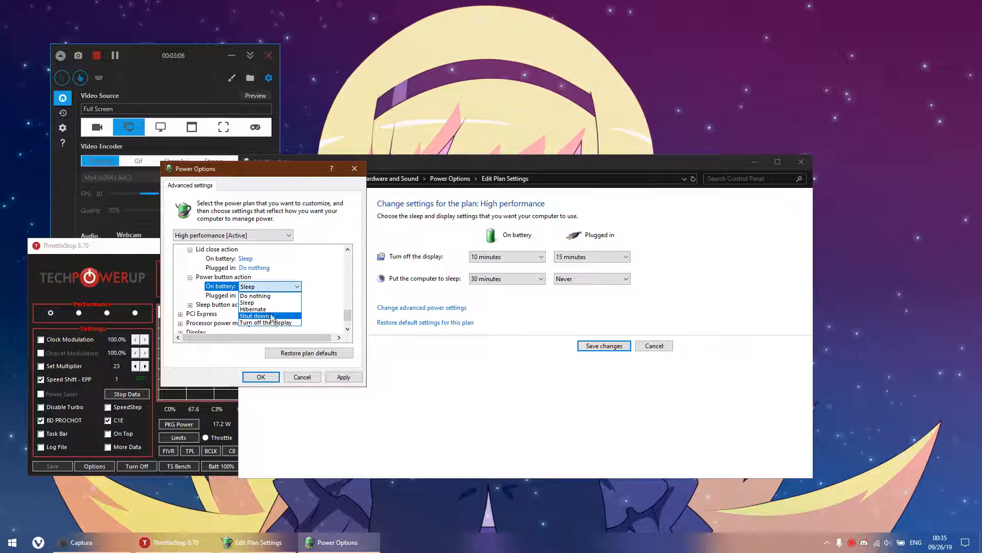
click(271, 322)
click(251, 296)
click(251, 297)
click(271, 333)
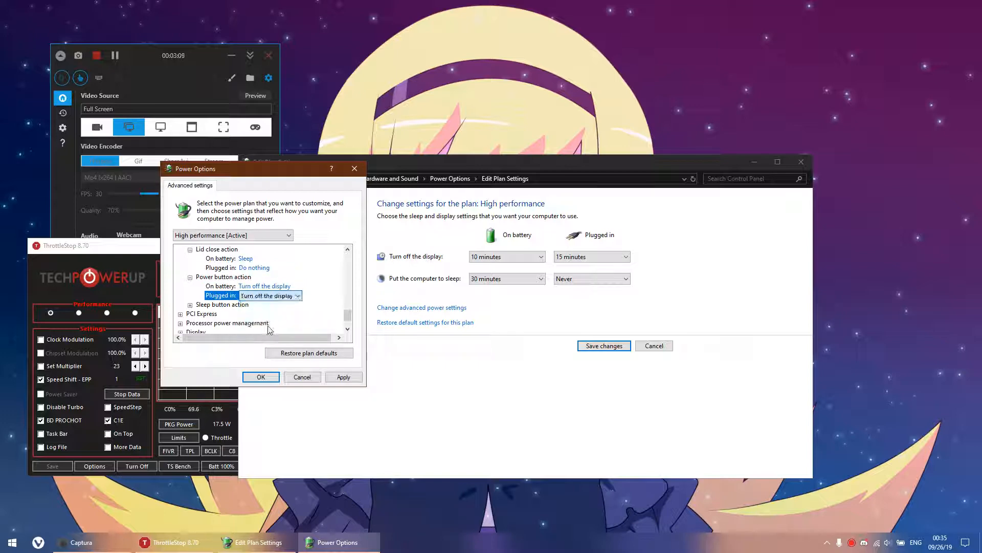
Expand the Sleep button action, and set PCI Express Link State Power Management on battery to Maximum power savings.
scroll(230, 306, down, 1)
click(190, 277)
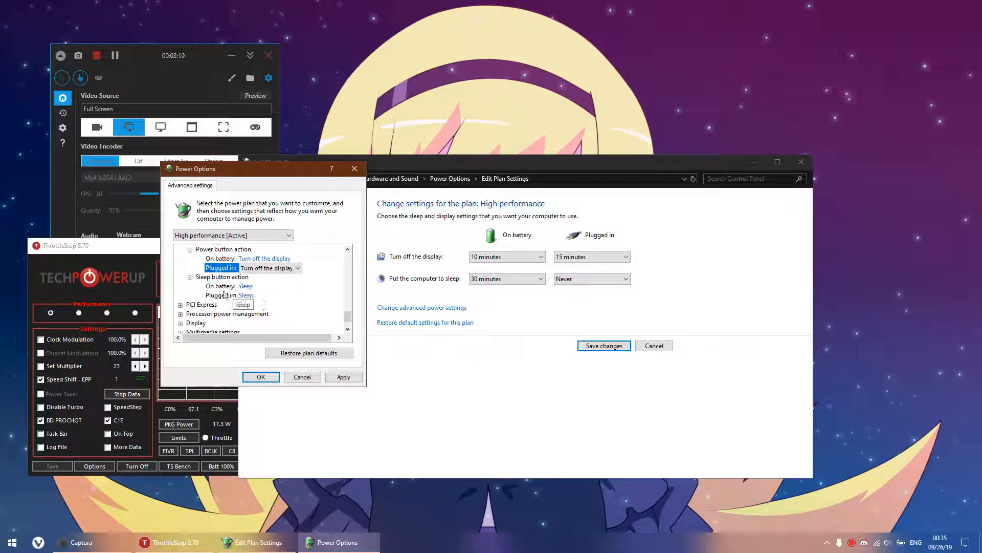
click(180, 304)
click(237, 313)
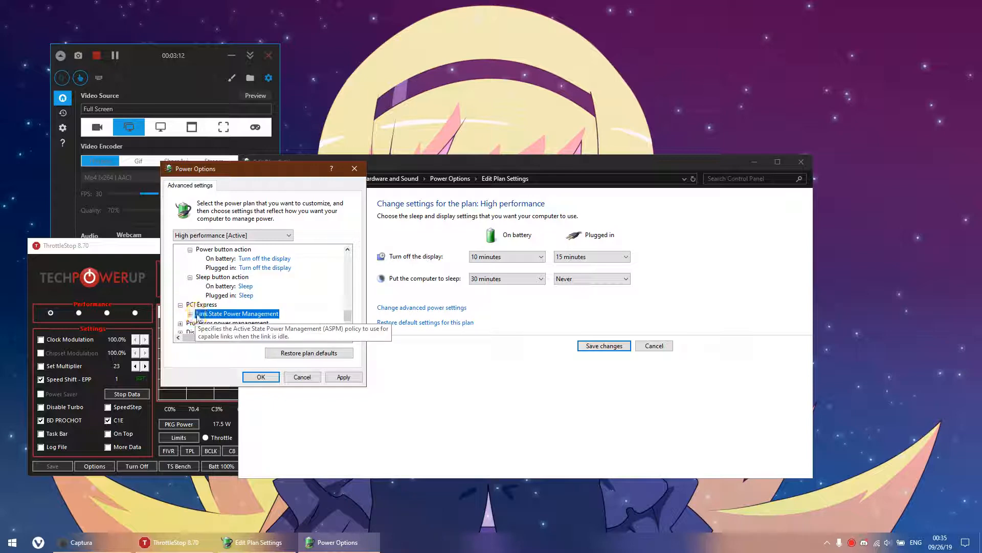
scroll(244, 312, down, 1)
scroll(245, 307, down, 2)
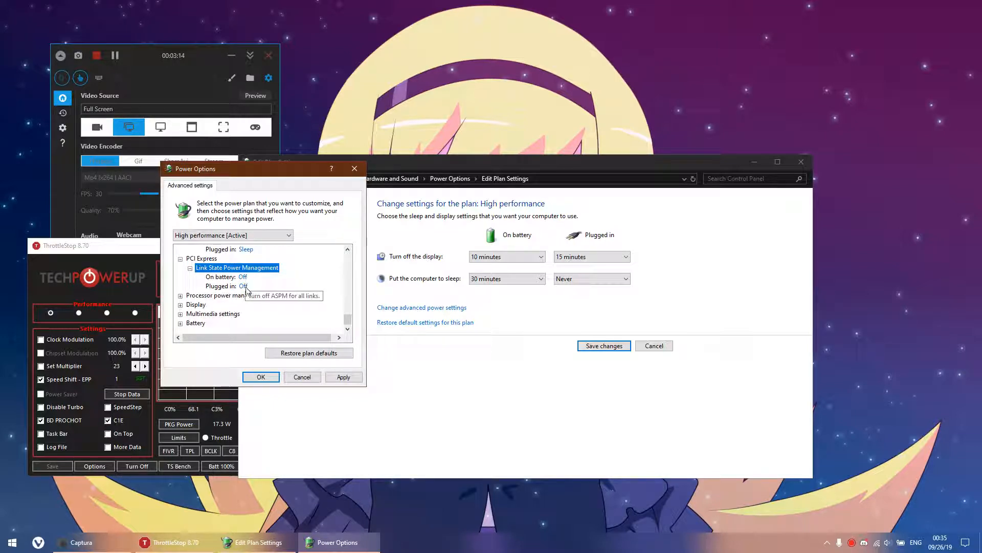
click(243, 287)
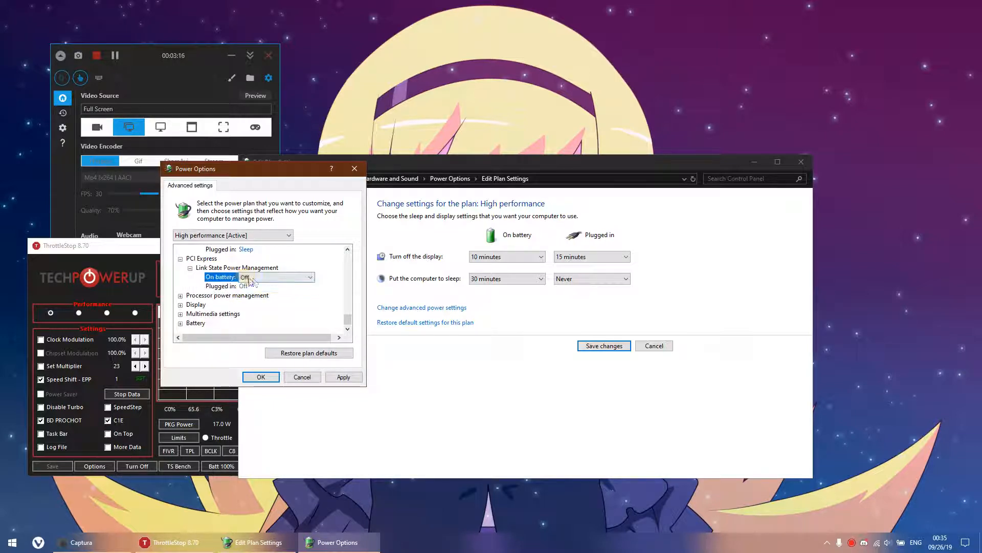
Set the Minimum processor state on battery to 0% under Processor power management.
click(180, 296)
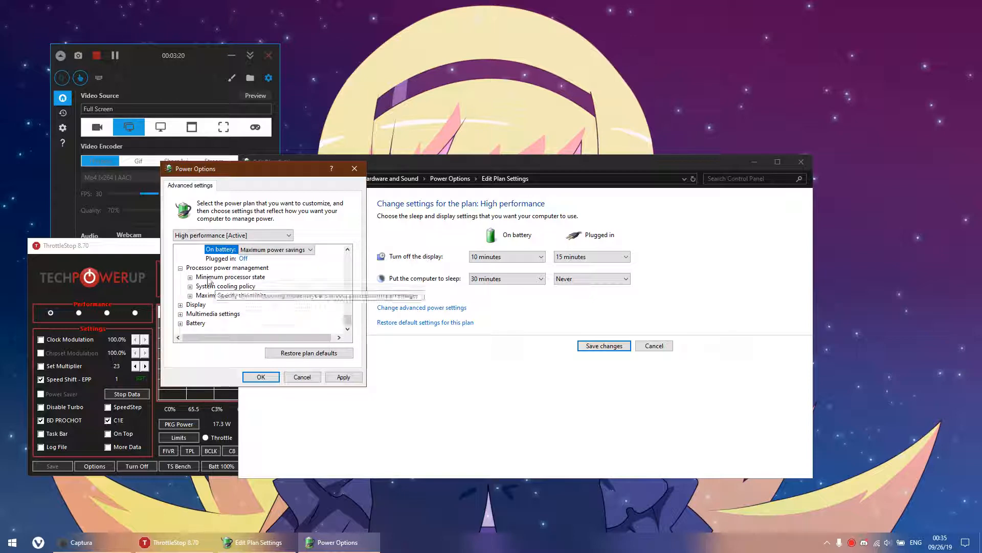
click(189, 304)
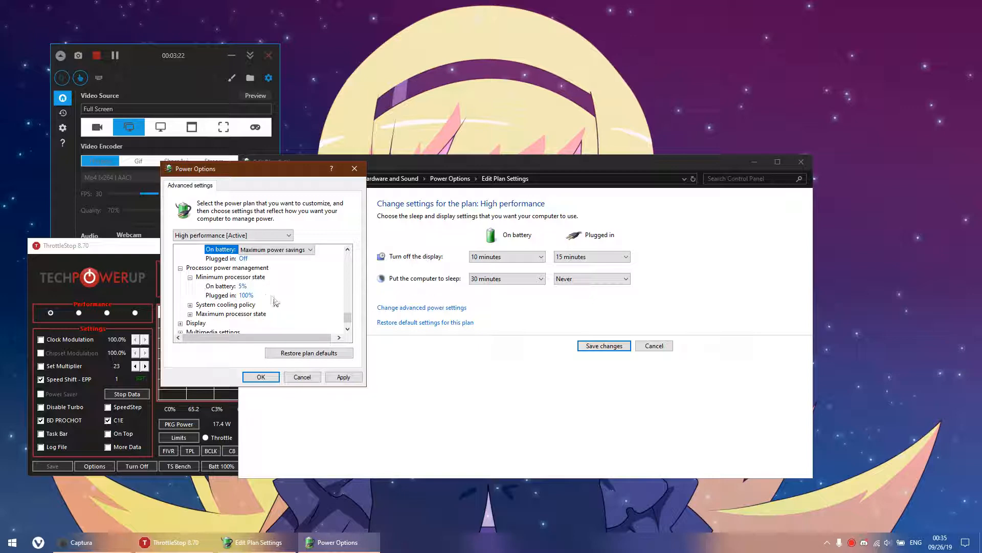
click(242, 286)
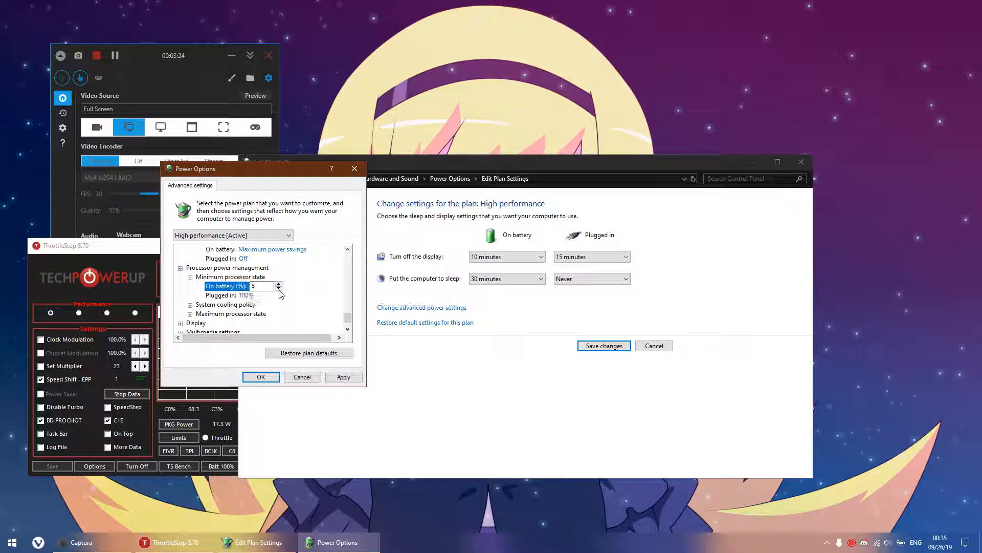
click(278, 288)
Set the System cooling policy on battery to Passive.
click(190, 305)
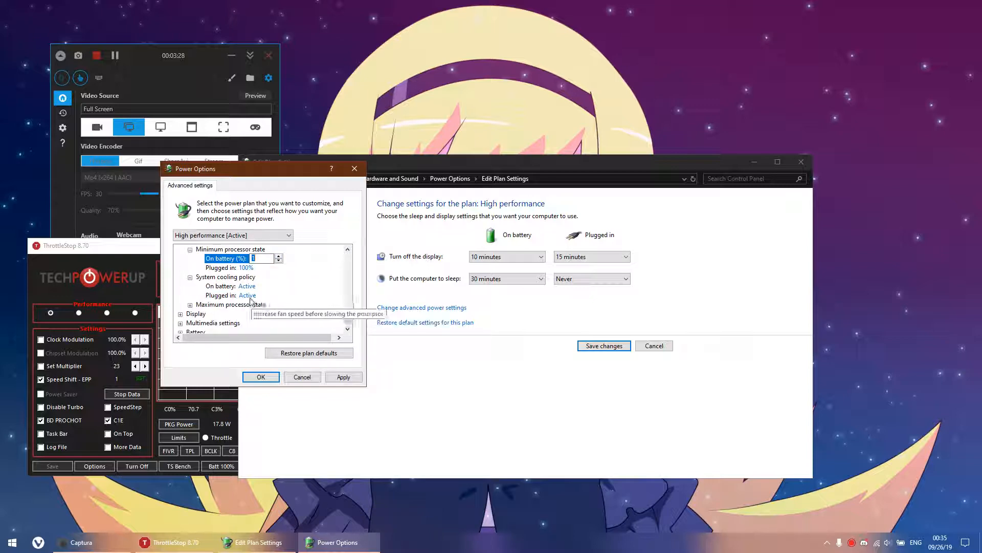
scroll(250, 289, up, 1)
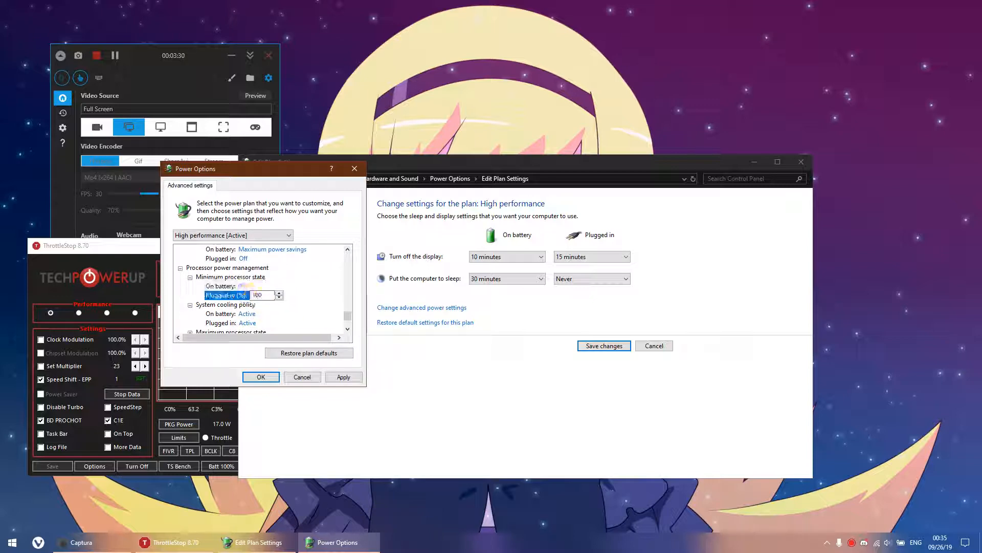
click(250, 313)
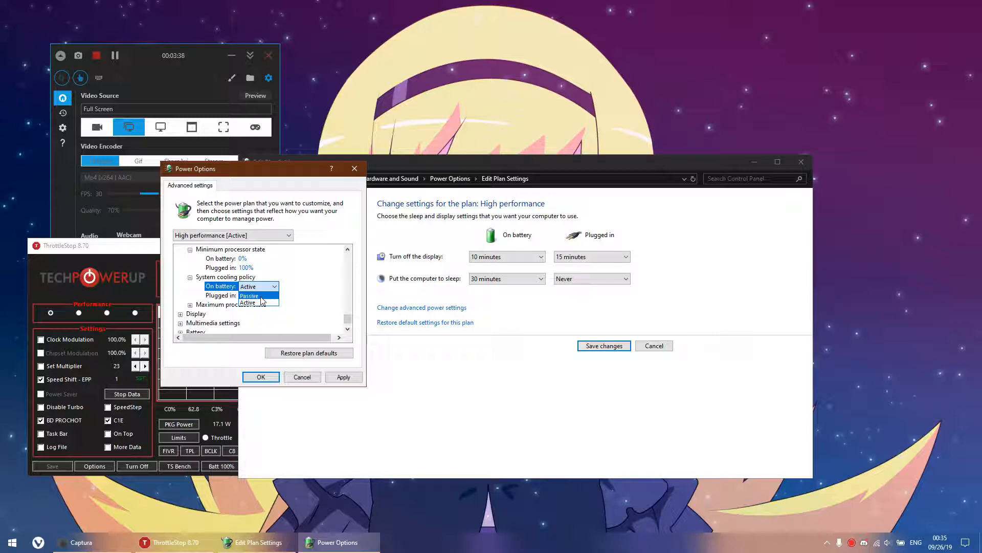
Lower the Maximum processor state on battery below 100%.
click(189, 304)
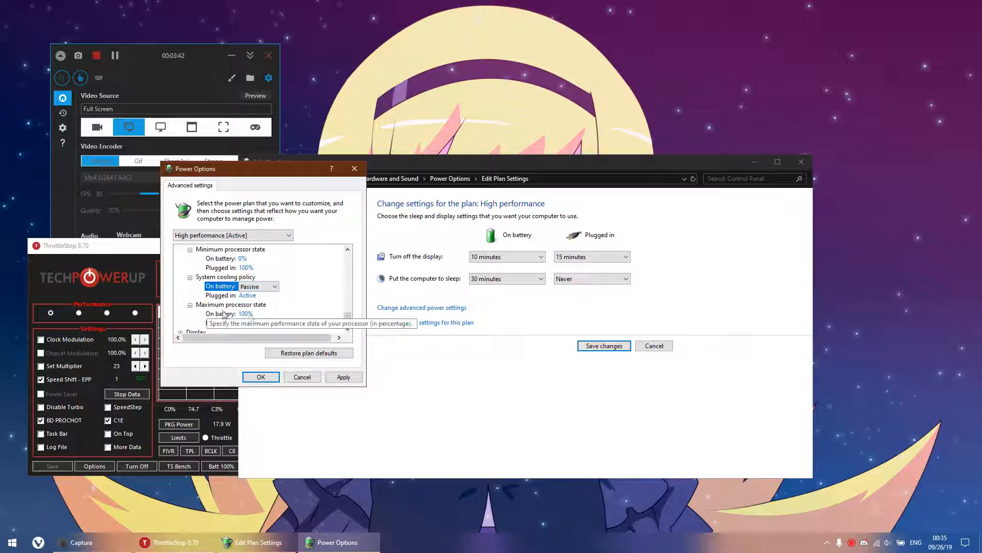
scroll(293, 319, down, 1)
scroll(287, 317, up, 1)
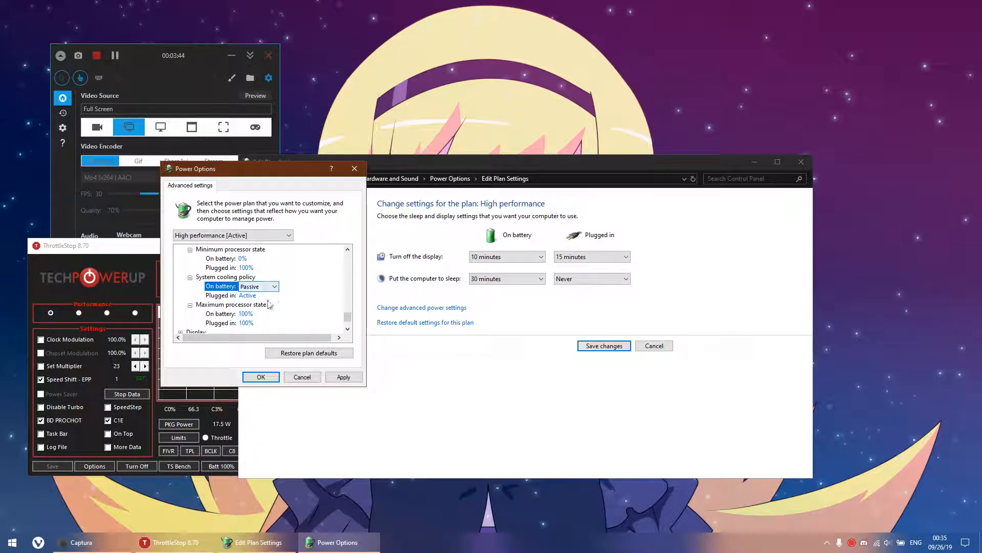
scroll(265, 313, down, 1)
click(258, 286)
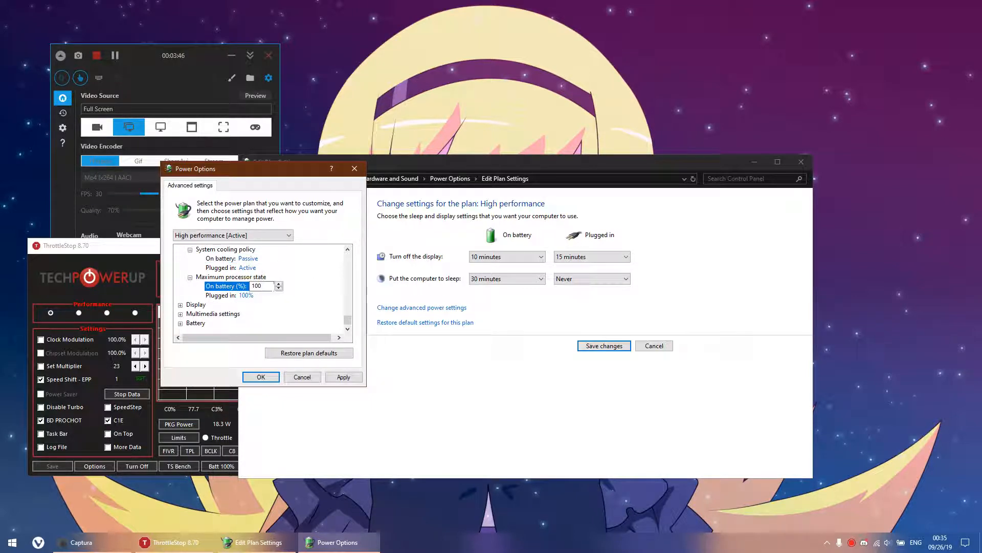
click(281, 289)
click(279, 288)
click(278, 289)
Expand the Display and Multimedia settings to examine the display turn-off, media sharing and video playback quality bias values.
click(180, 305)
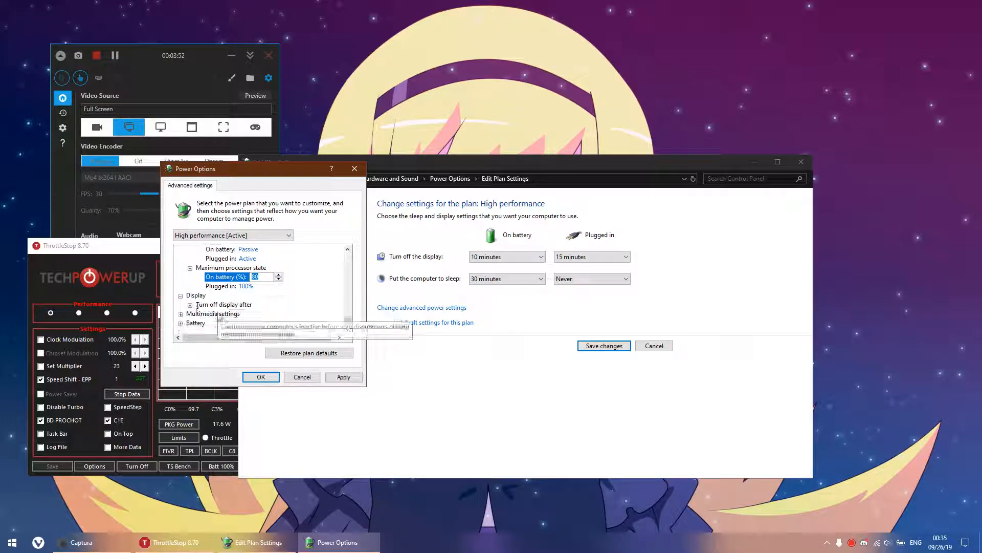
click(190, 305)
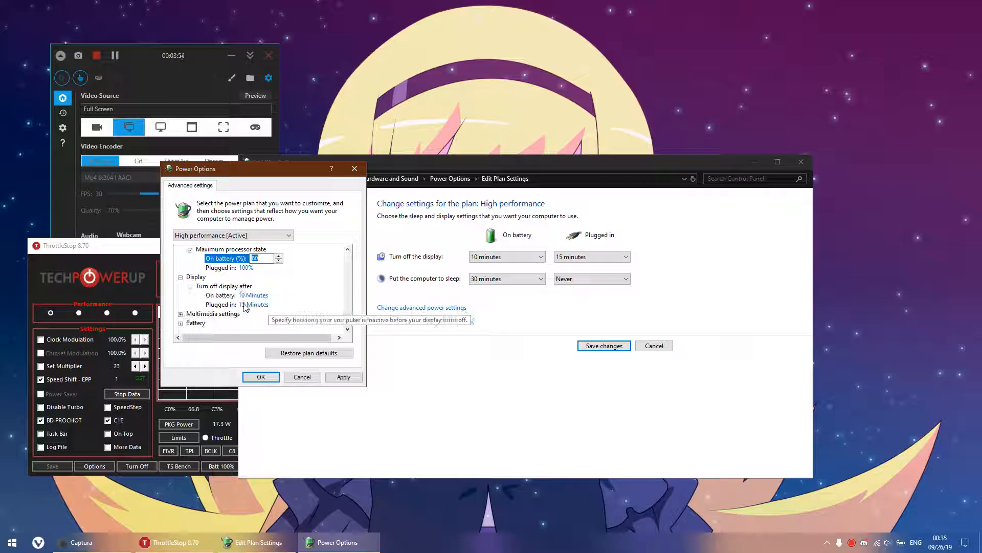
click(180, 313)
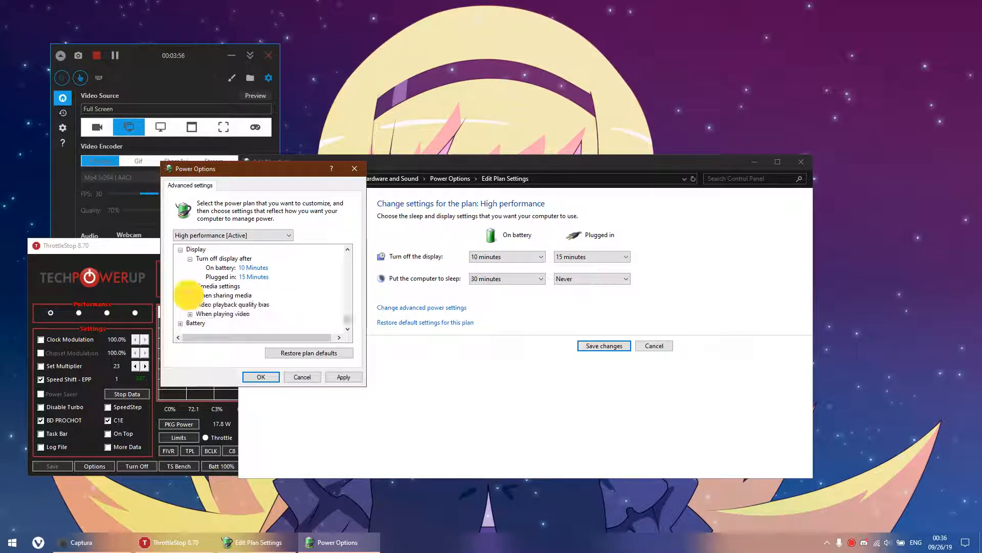
double_click(220, 295)
click(278, 285)
double_click(247, 305)
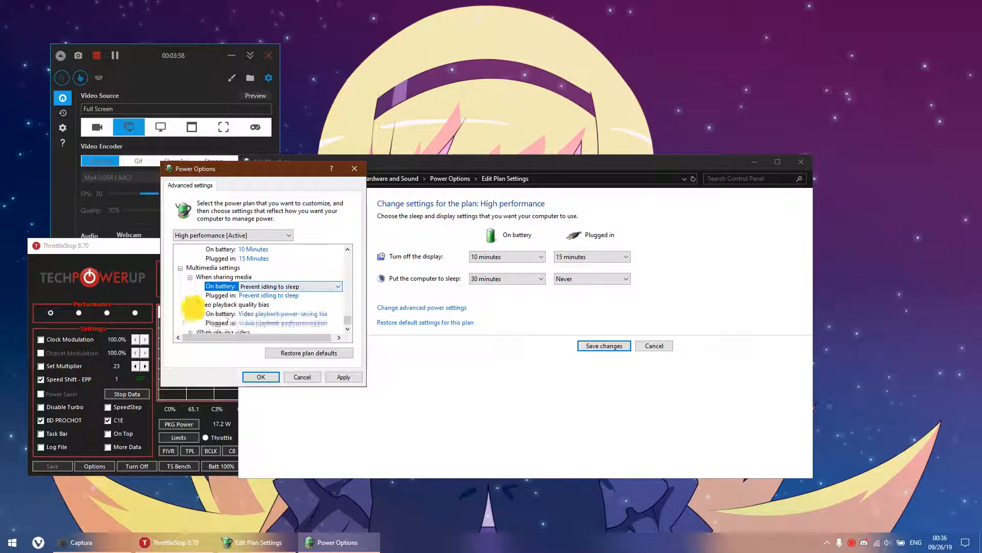
click(291, 314)
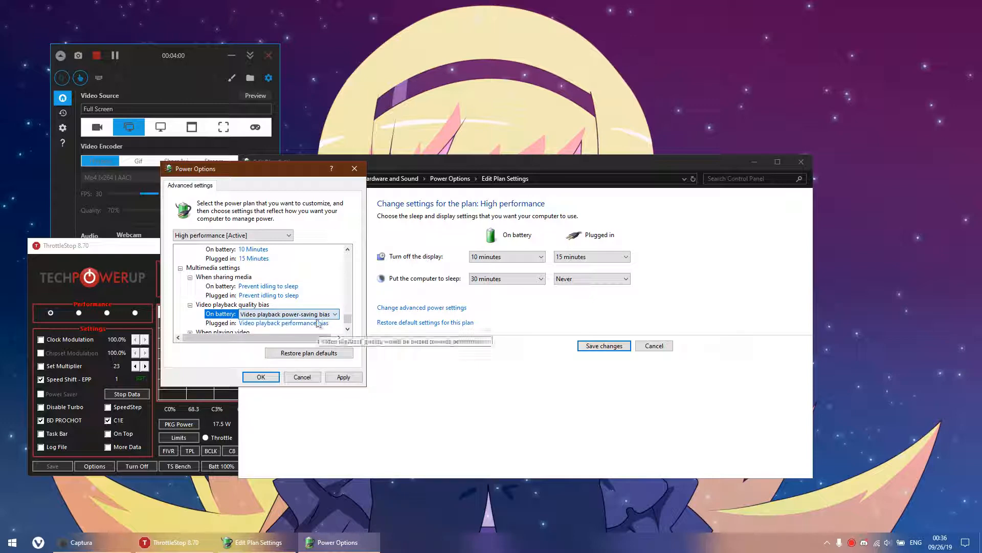
Set the Video playback quality bias on battery to Video playback power-saving bias and expand the When playing video settings.
scroll(234, 306, down, 1)
scroll(234, 306, down, 1)
click(191, 314)
click(315, 287)
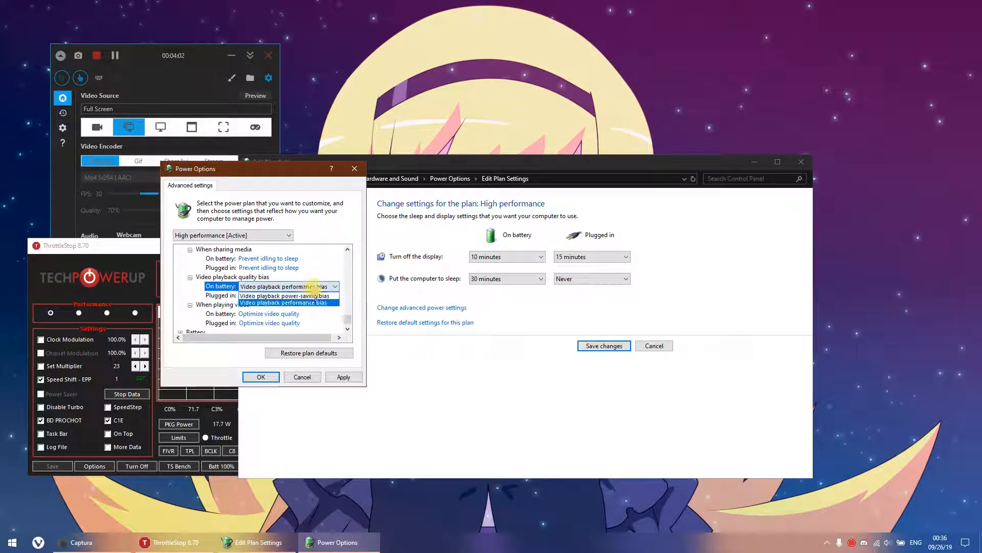
click(311, 296)
Set the When playing video option on battery to Optimize power savings under Multimedia settings.
scroll(307, 301, down, 1)
click(284, 305)
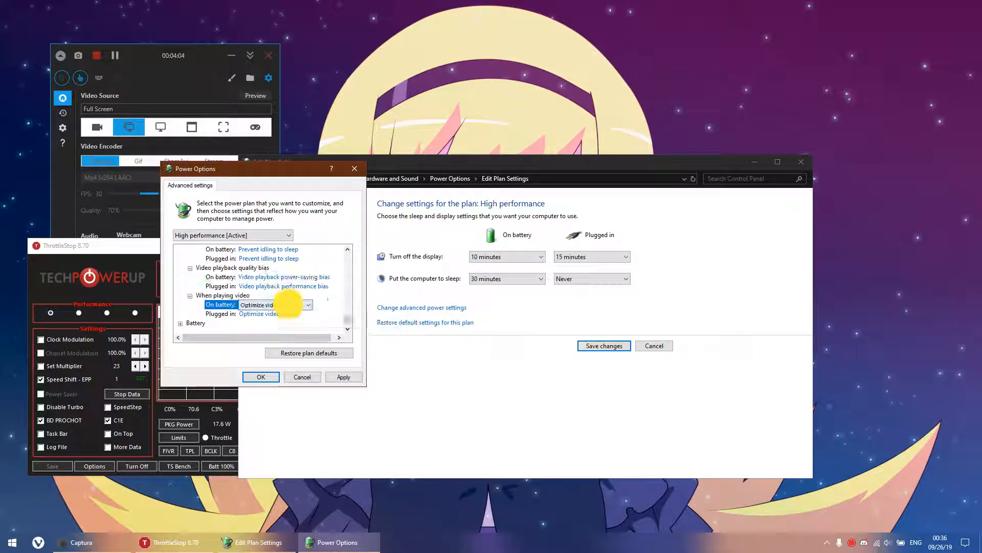
click(286, 305)
click(287, 327)
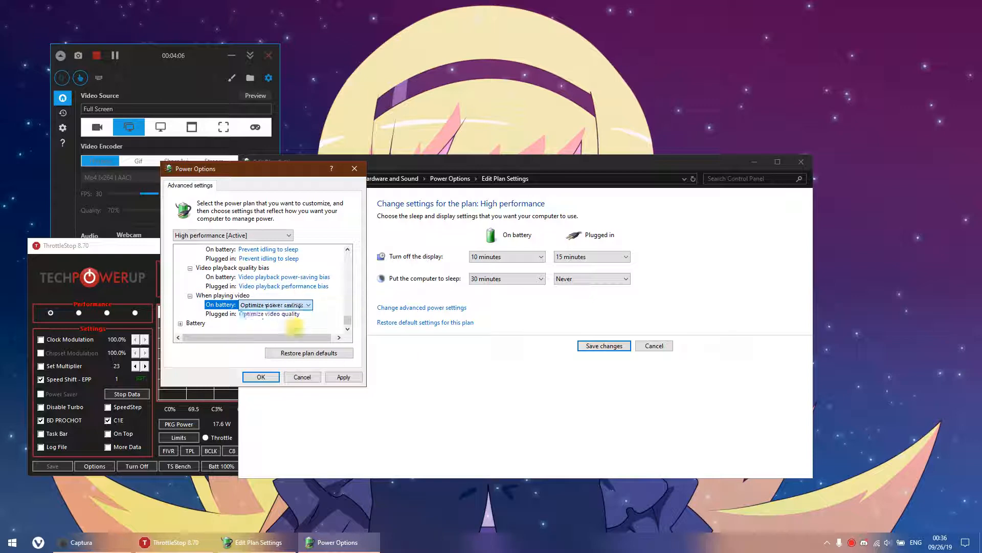
Review the Battery settings group, and apply and save the changes to the High performance plan.
click(180, 323)
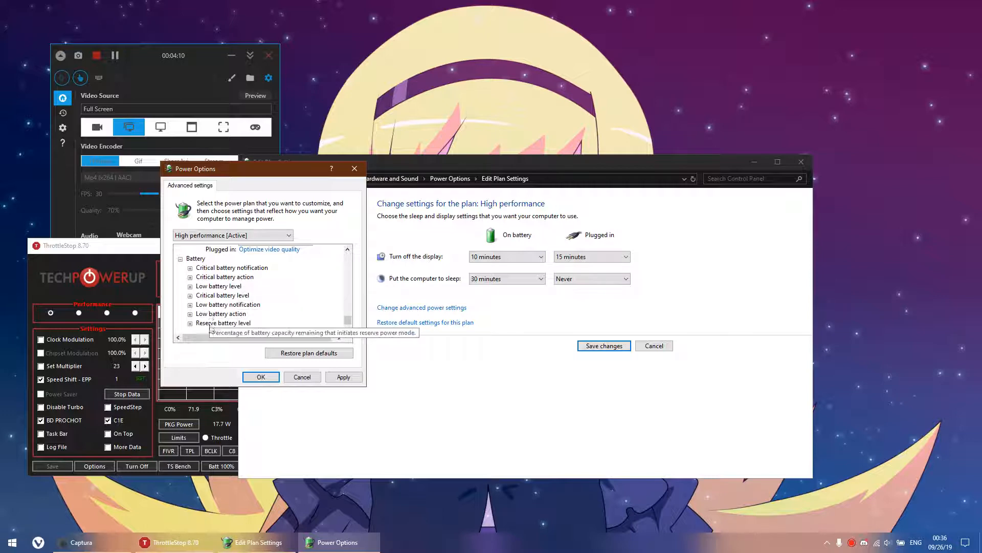
drag(347, 319, 344, 247)
click(344, 376)
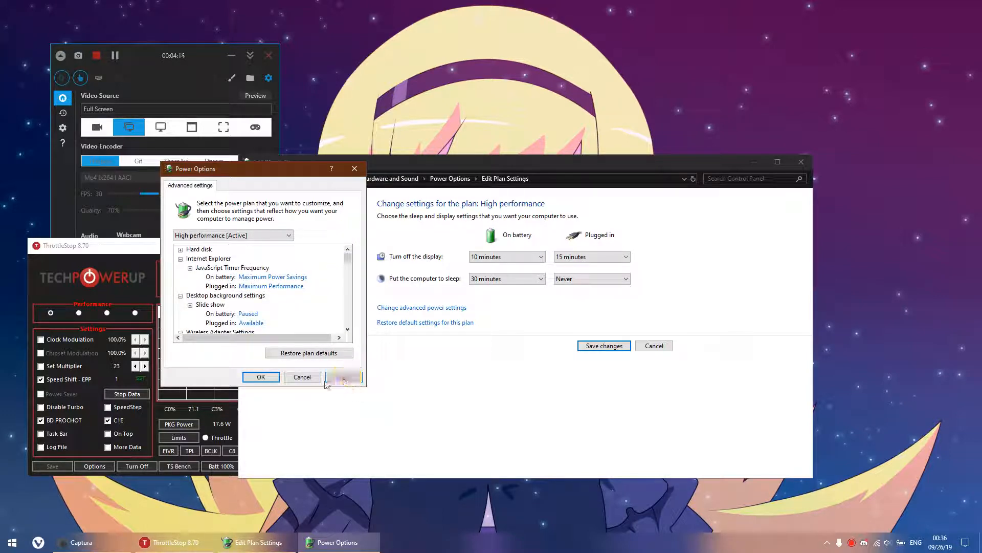
click(261, 377)
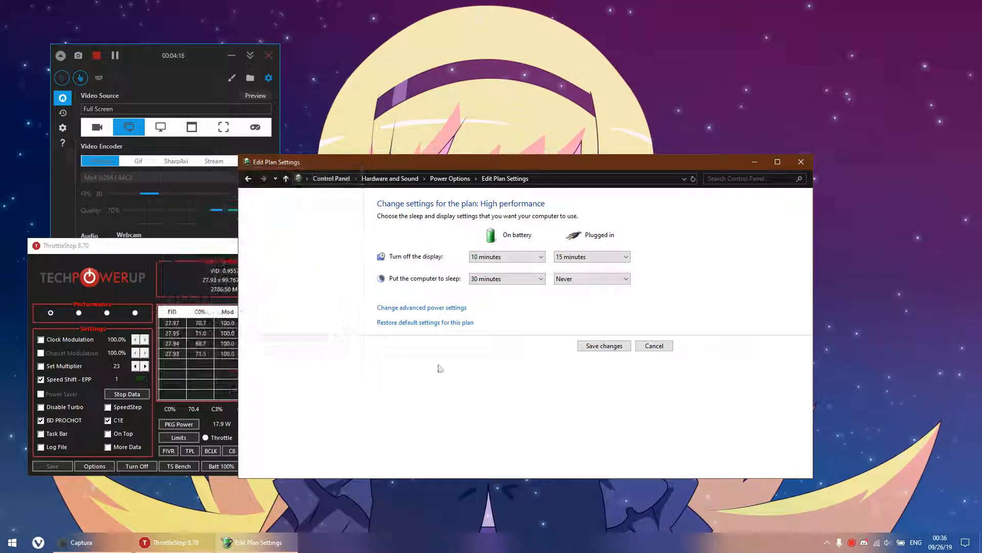
click(616, 347)
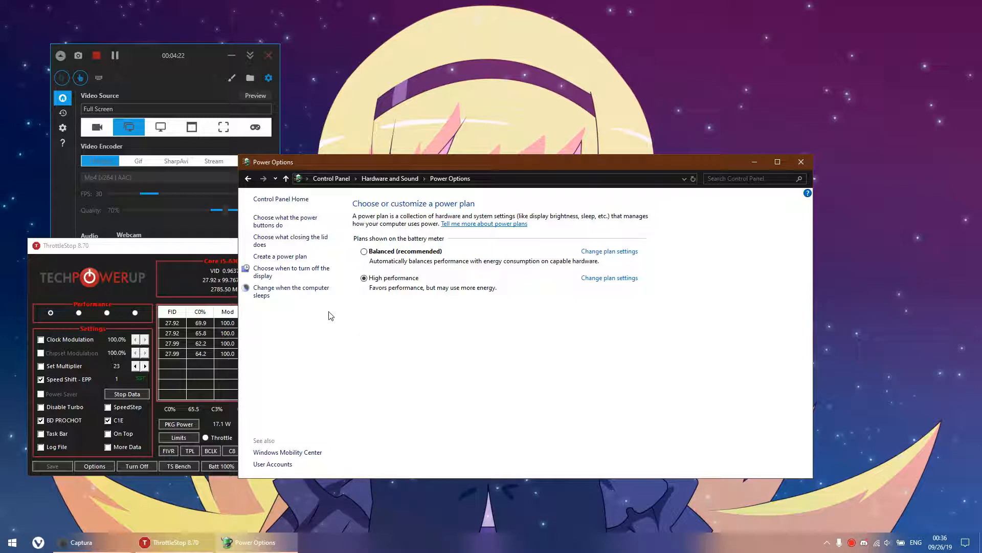
Unlock the unavailable shutdown settings among the lid-closing options, examine fast startup and the system's power choices, and leave without saving.
click(284, 241)
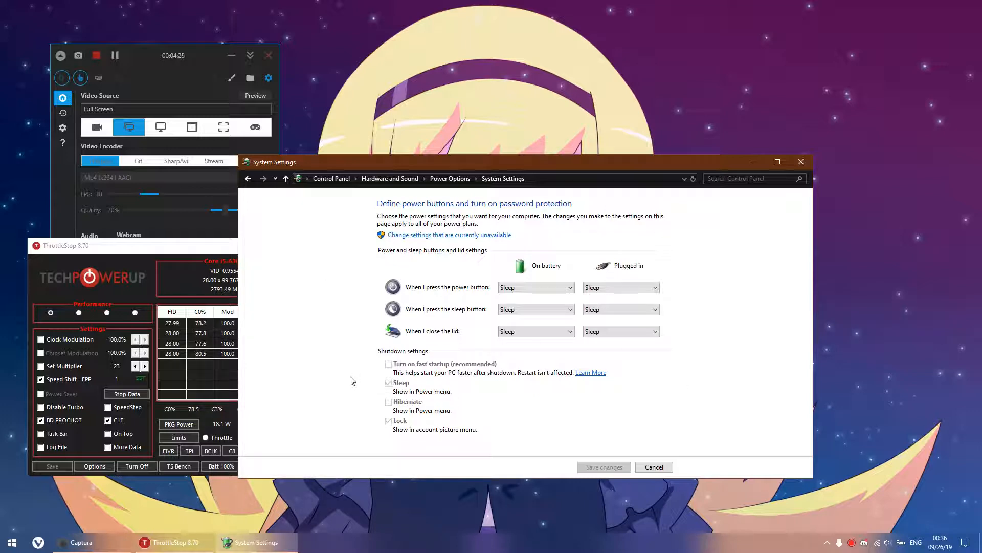
click(411, 234)
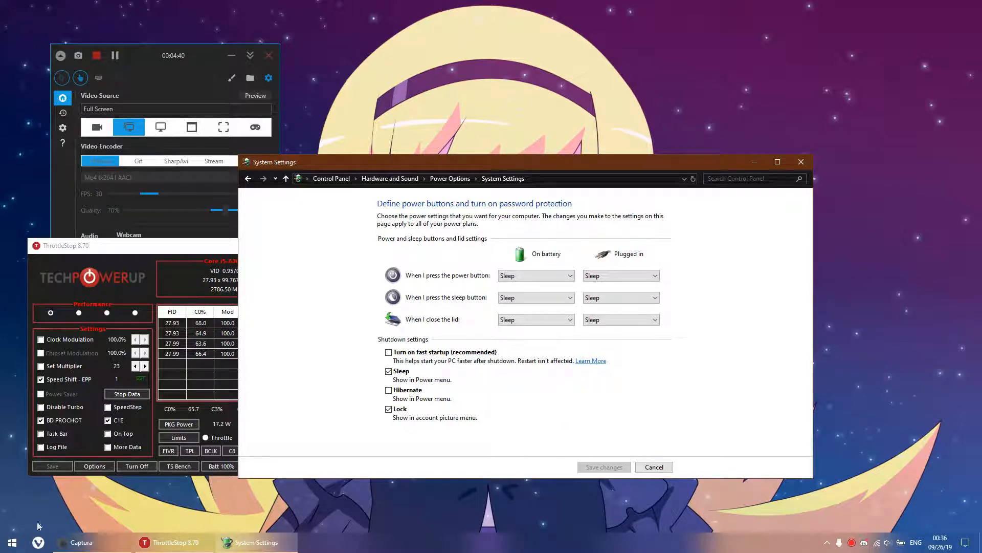
click(12, 542)
click(12, 520)
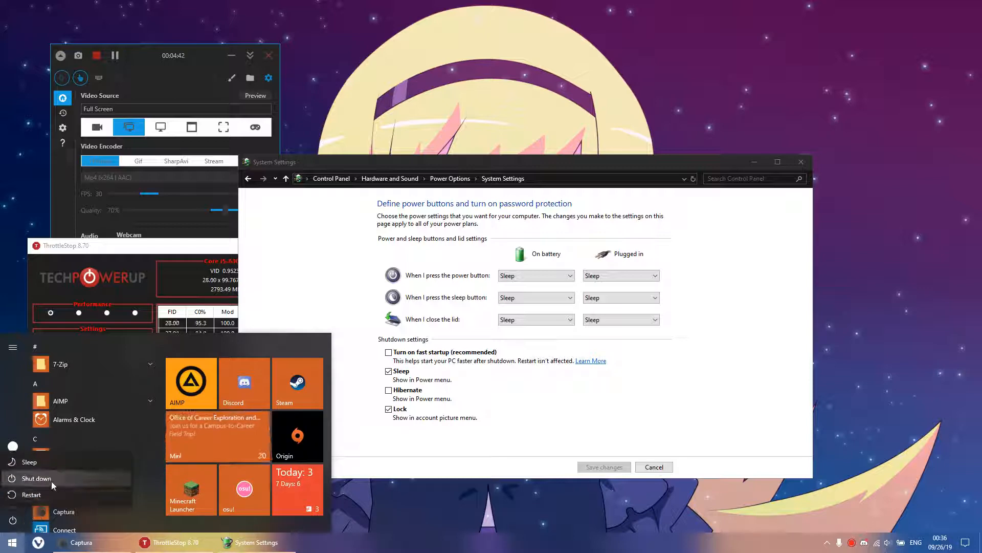
click(8, 544)
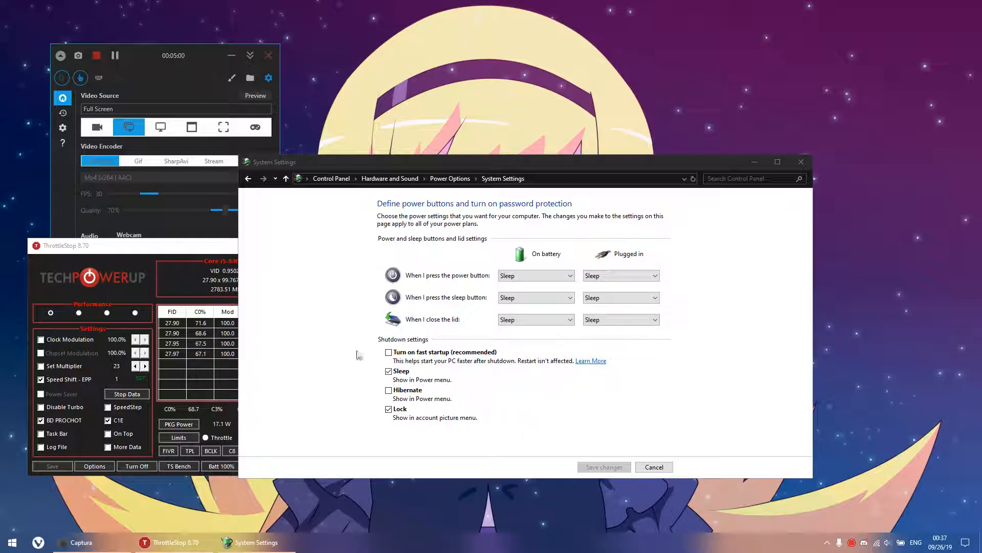
click(645, 466)
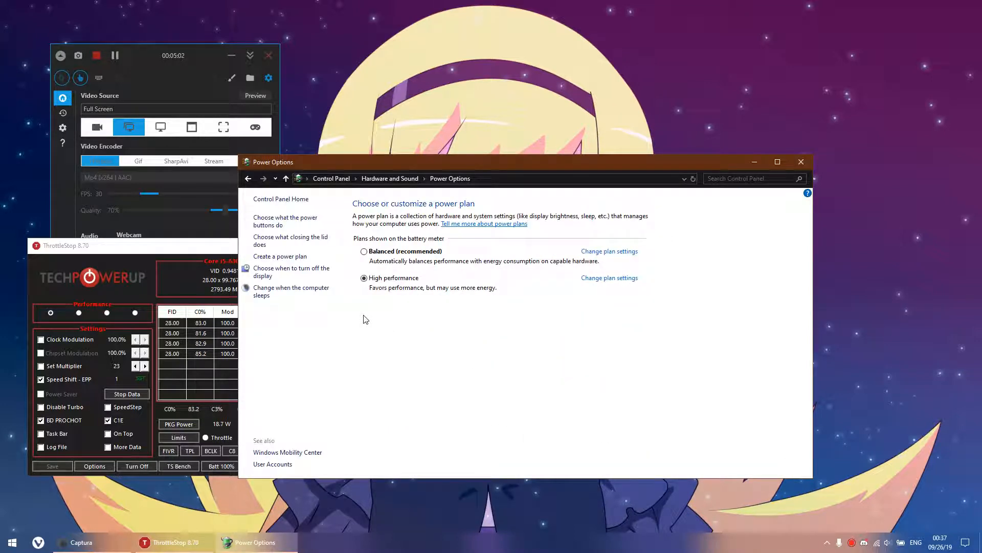